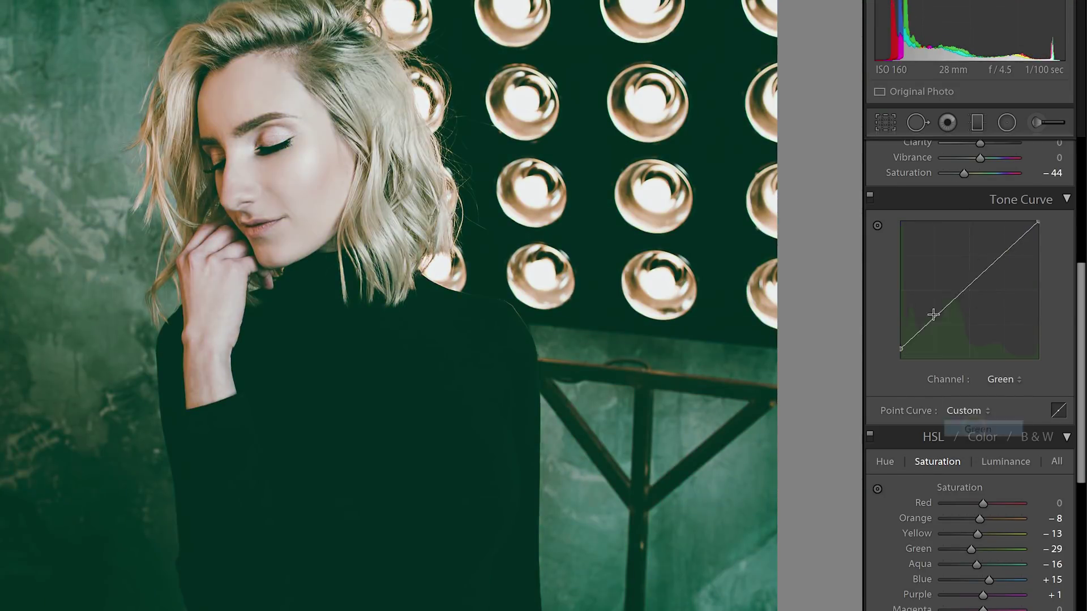
- Briefly try the Green and Red channels, then reshape the RGB curve's shadow point
drag(934, 315, 966, 291)
click(1006, 379)
click(1006, 380)
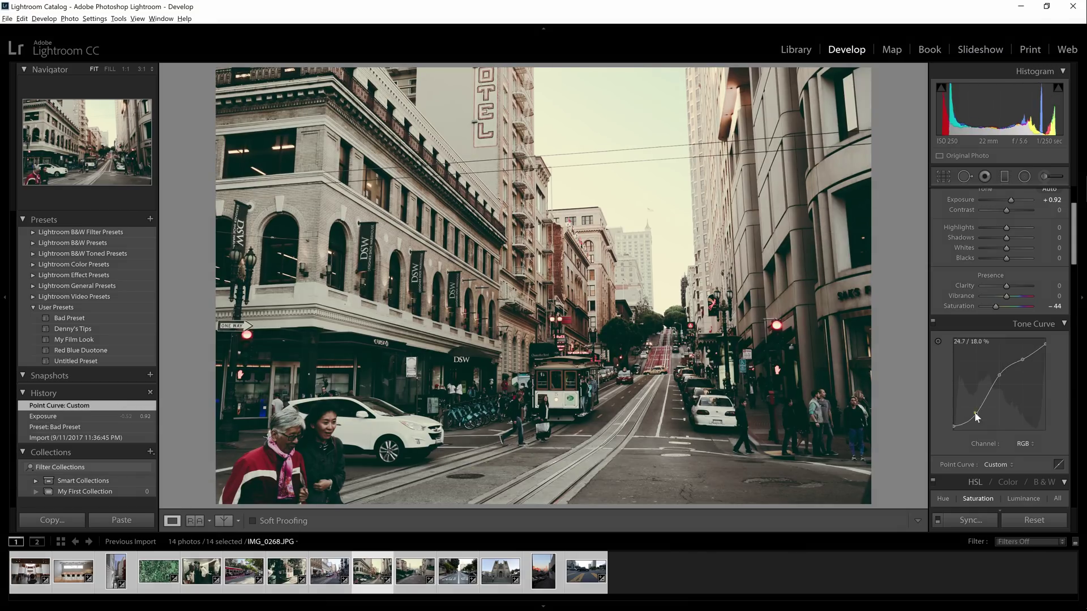
drag(1021, 355, 1022, 358)
- Bend the Green curve and undo it, then nudge the Blue curve to cool the shadows
click(1022, 444)
click(1003, 476)
drag(979, 405, 1022, 369)
key(ctrl+z)
key(ctrl+z)
click(1023, 444)
click(1004, 487)
drag(975, 408, 978, 414)
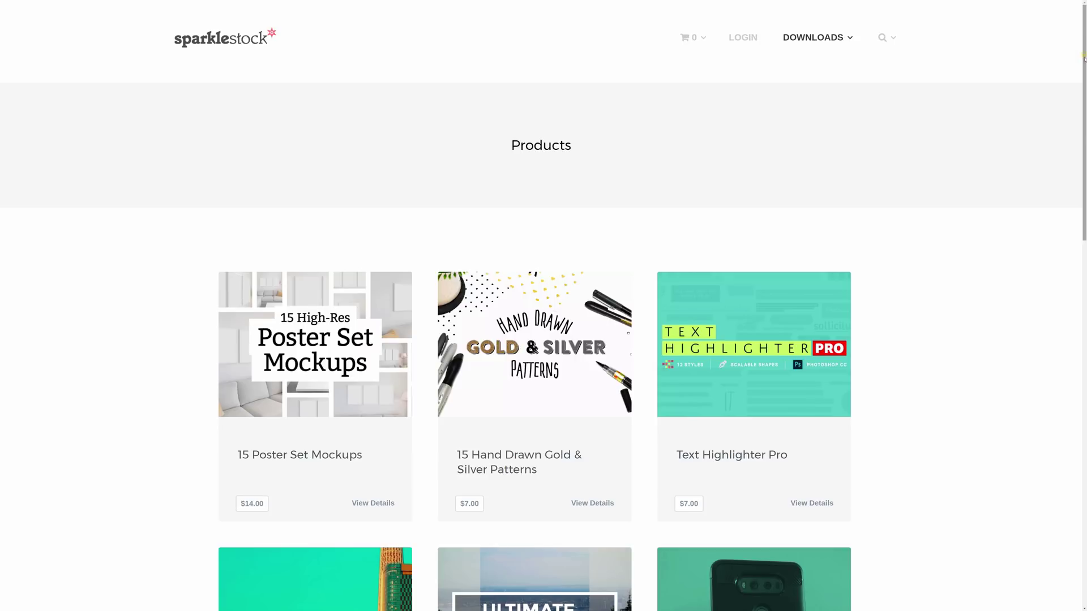
- Scroll the Sparklestock product listings, go to the next page, and enter the coupon code
drag(1083, 57, 1070, 433)
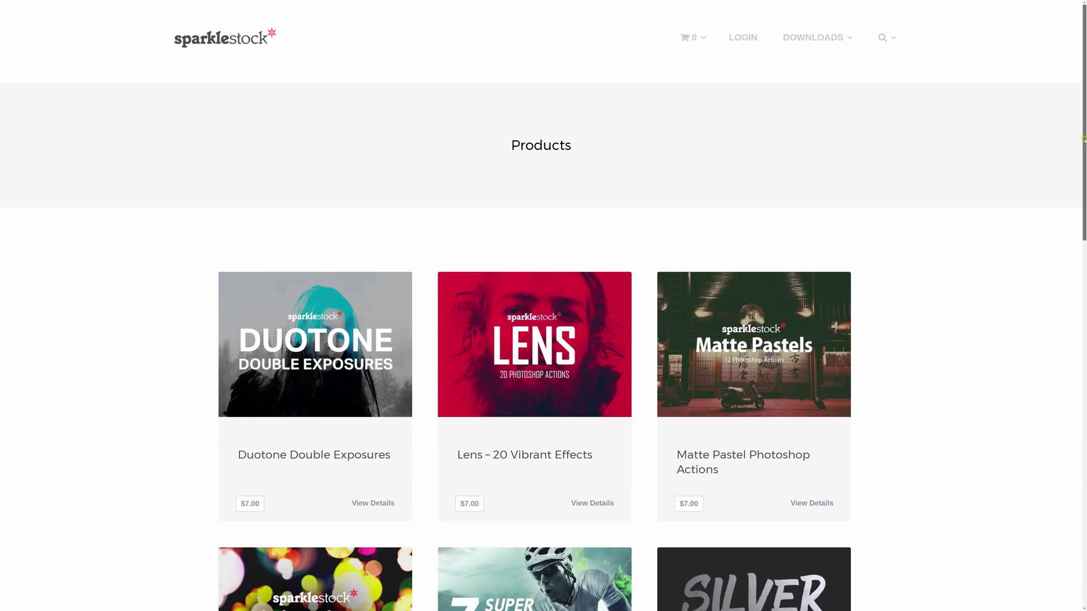
drag(1083, 166, 1070, 496)
scroll(1071, 496, down, 2)
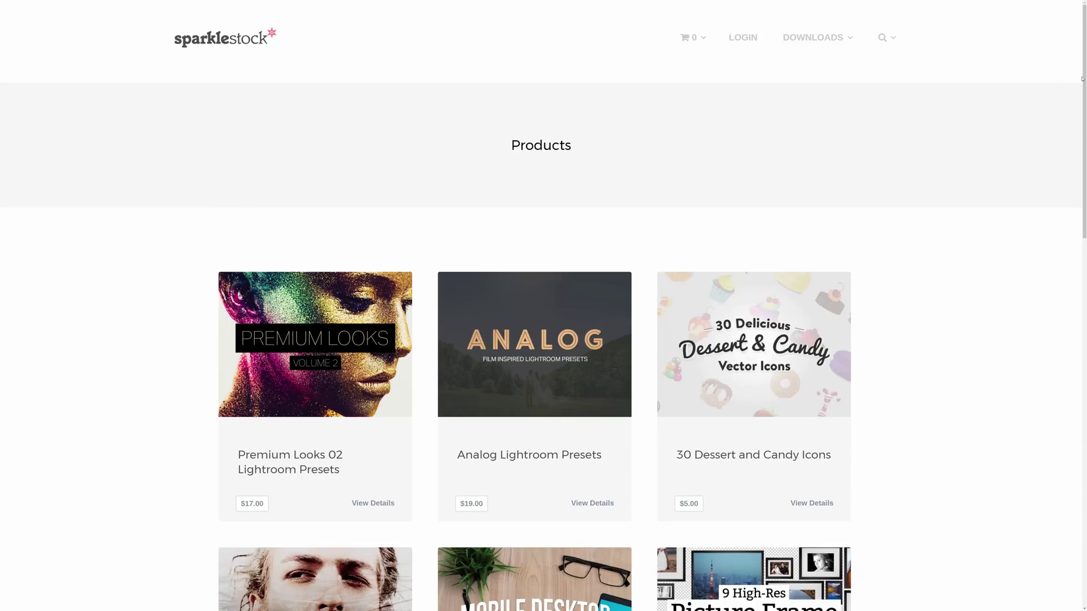
drag(1083, 77, 1080, 453)
click(492, 431)
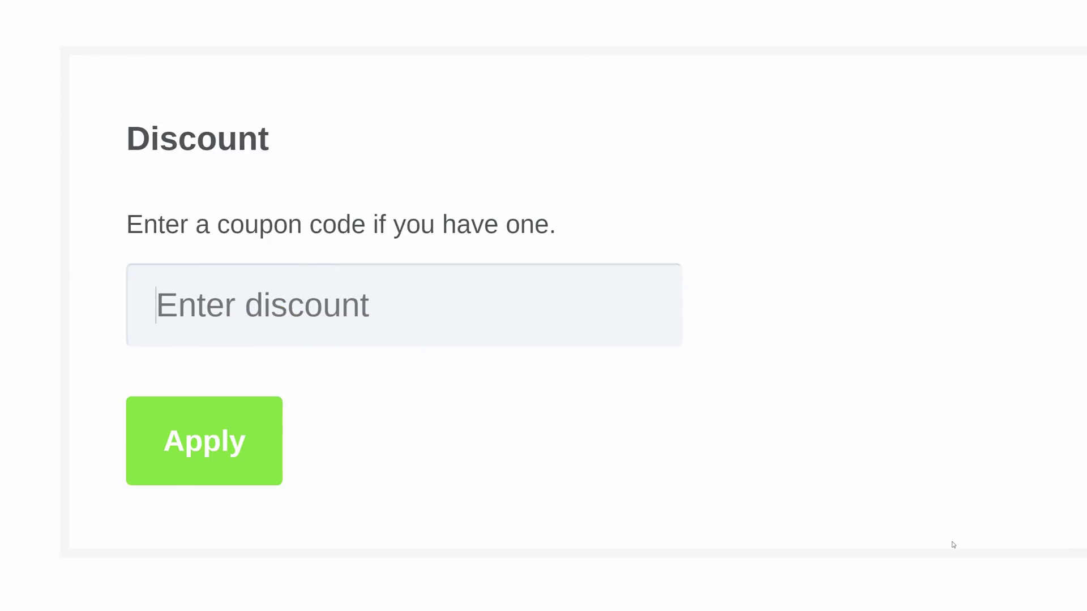
text(denny)
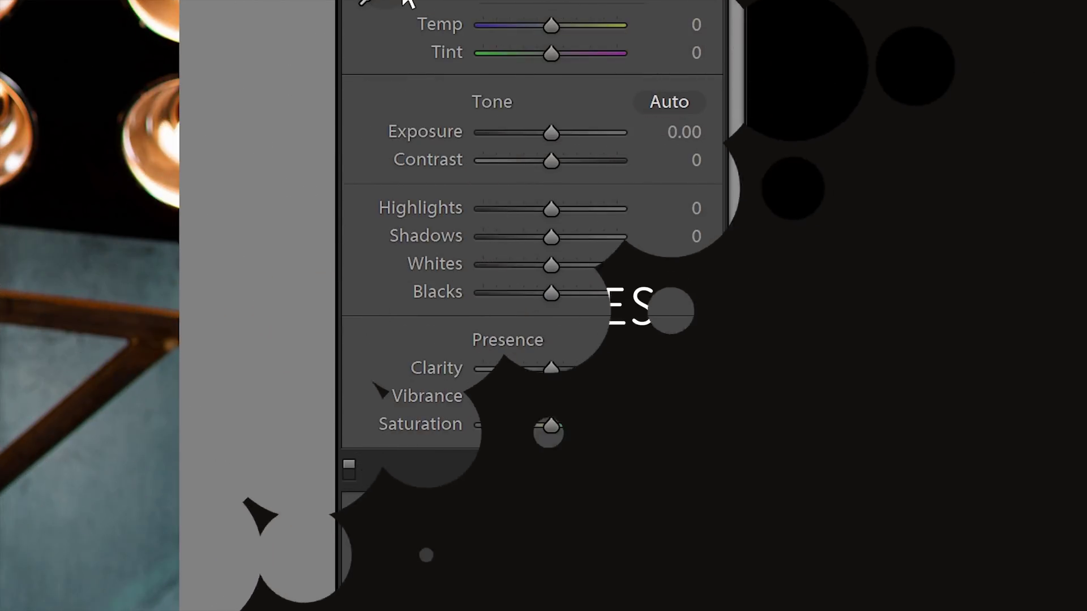
- Switch the tone curve to point editing, then test a curve point and remove it
drag(740, 165, 736, 360)
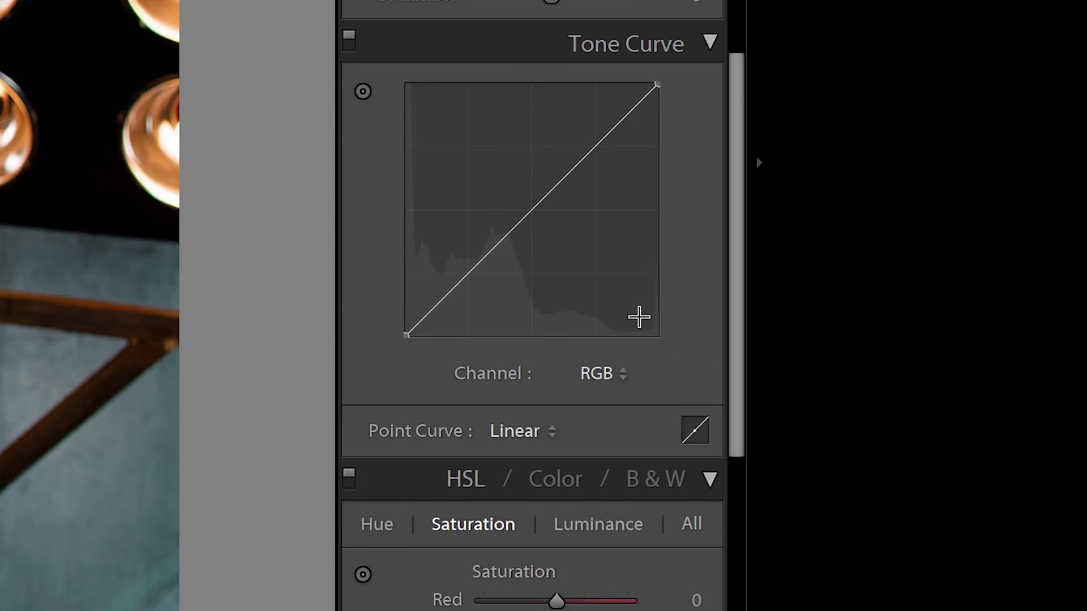
click(699, 425)
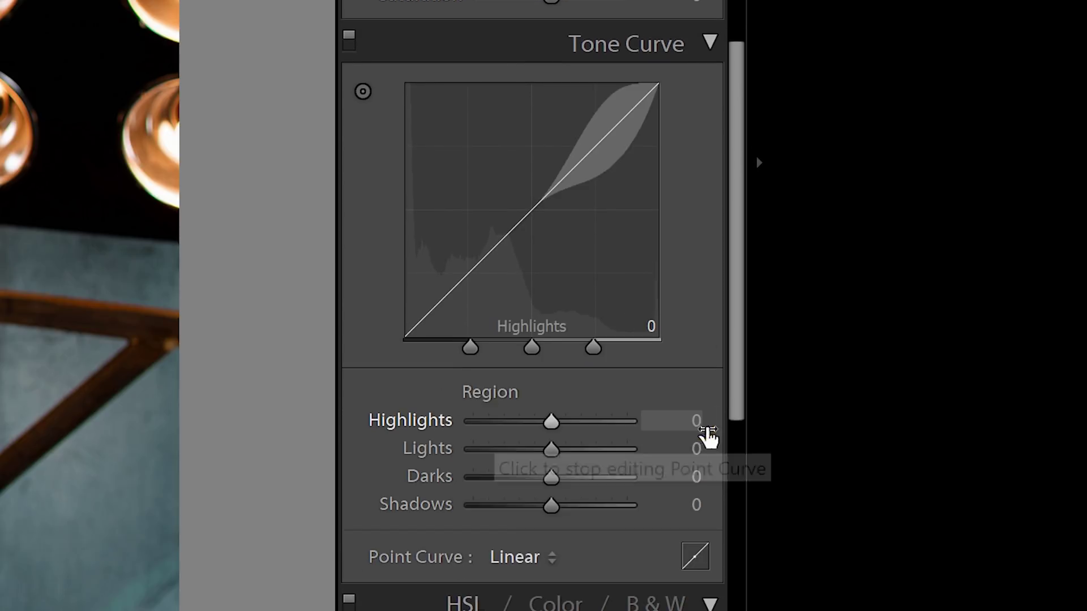
click(692, 562)
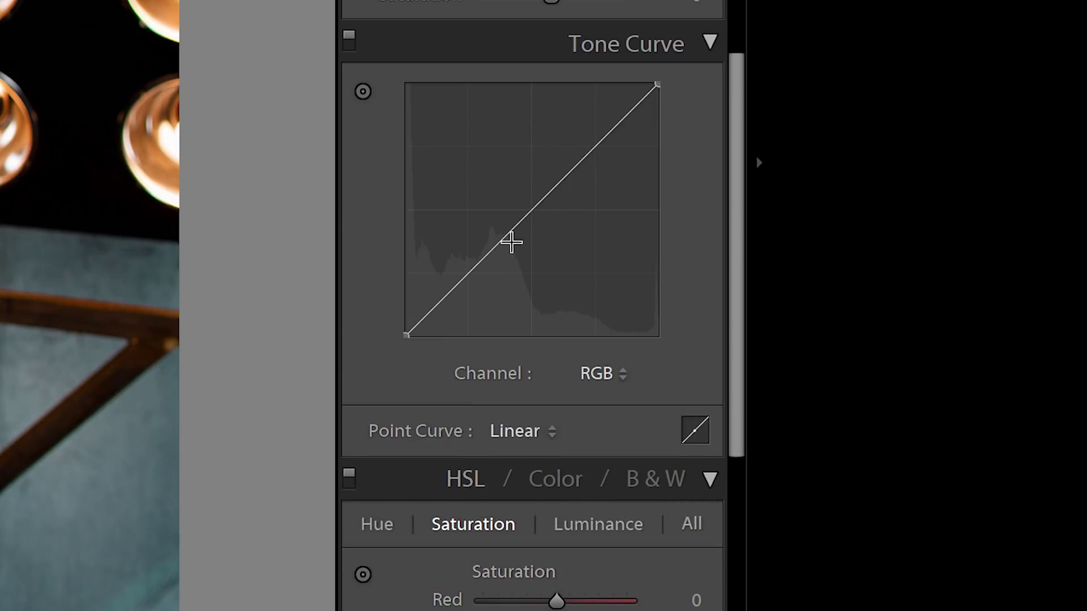
drag(514, 227, 493, 232)
double_click(491, 232)
- Add shadow, midtone and highlight points to the curve and settle them near the diagonal
drag(467, 274, 462, 267)
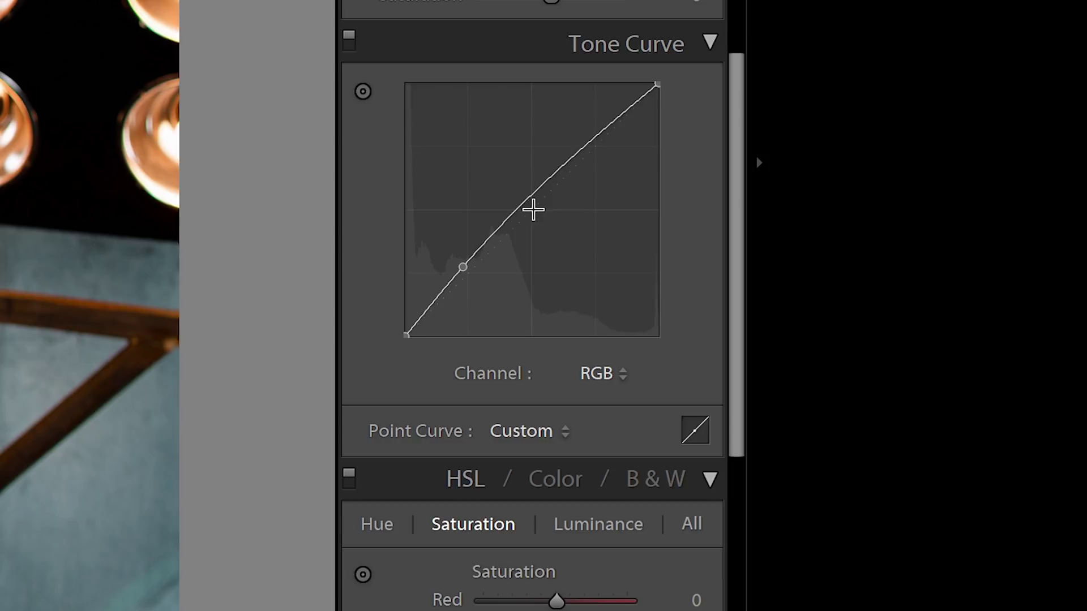
click(529, 205)
drag(596, 146, 593, 146)
drag(532, 210, 536, 216)
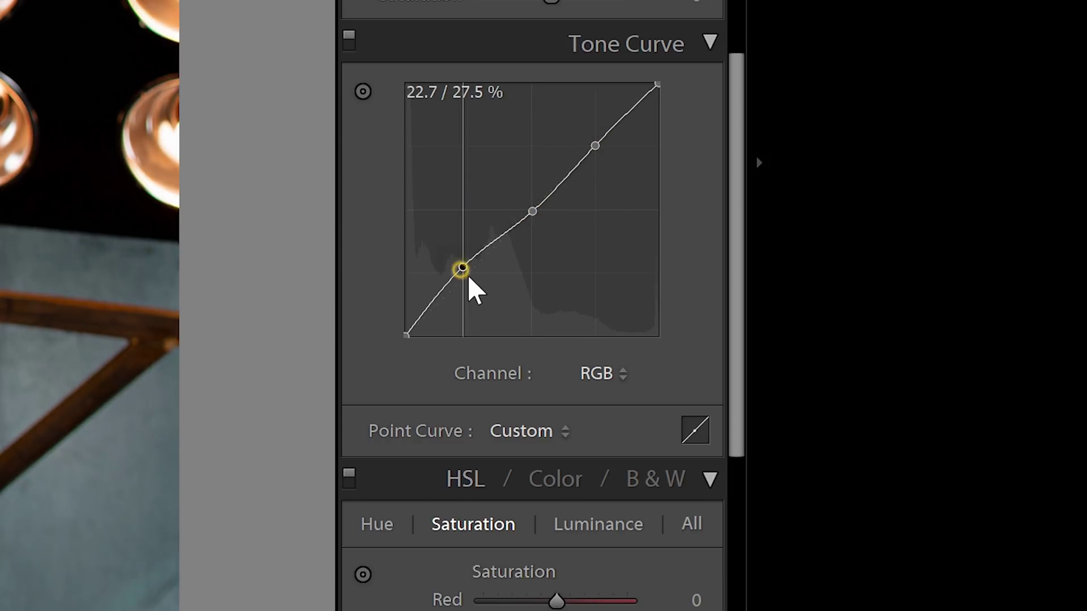
drag(467, 275, 467, 273)
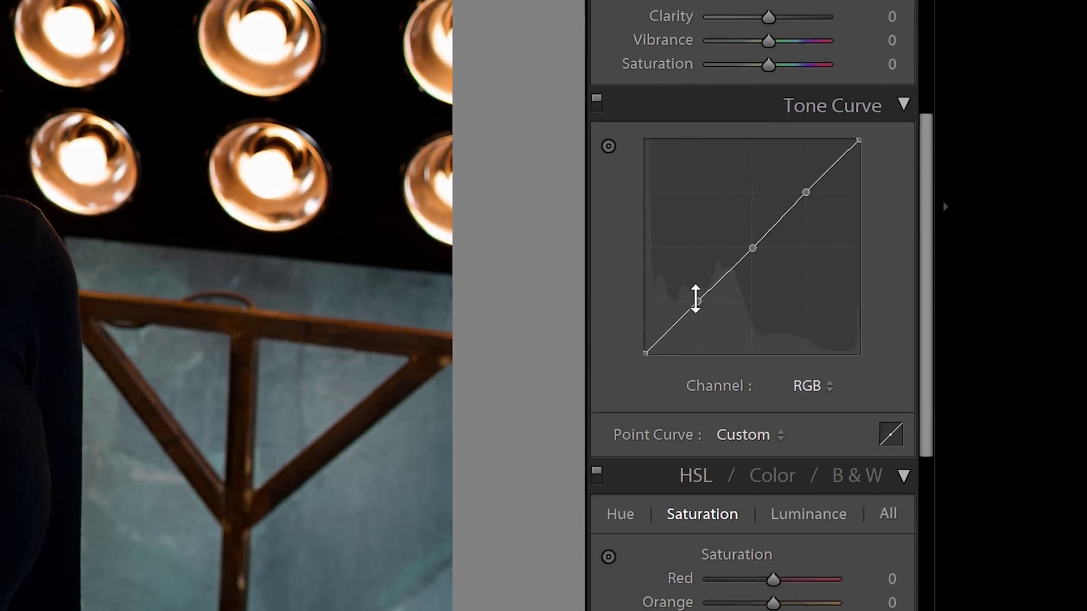
- Lower the shadow point slightly and lift the black point for a faded look
drag(696, 300, 699, 324)
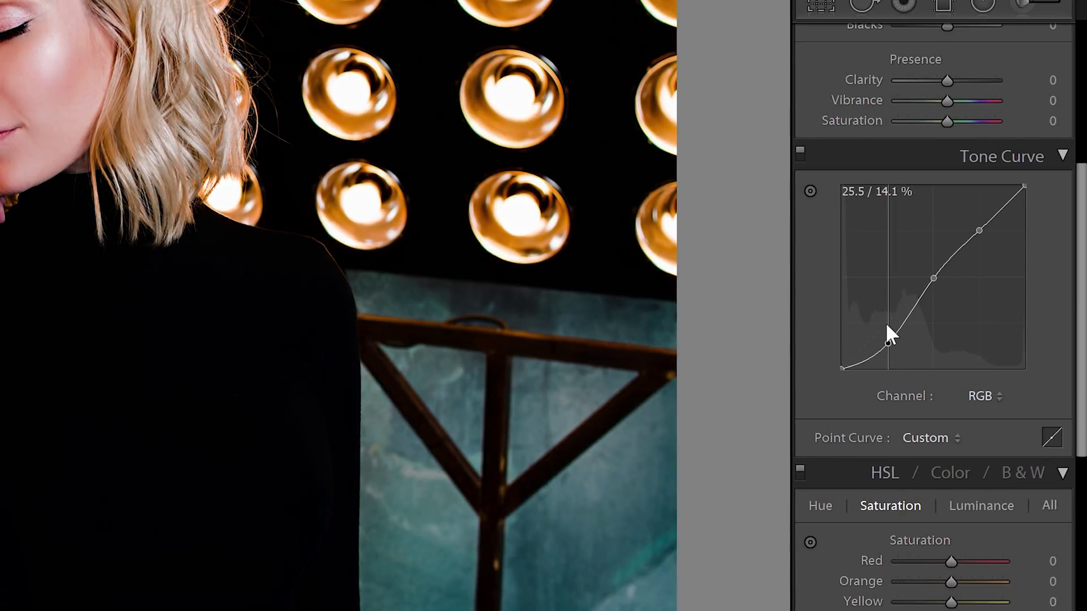
drag(886, 326, 888, 325)
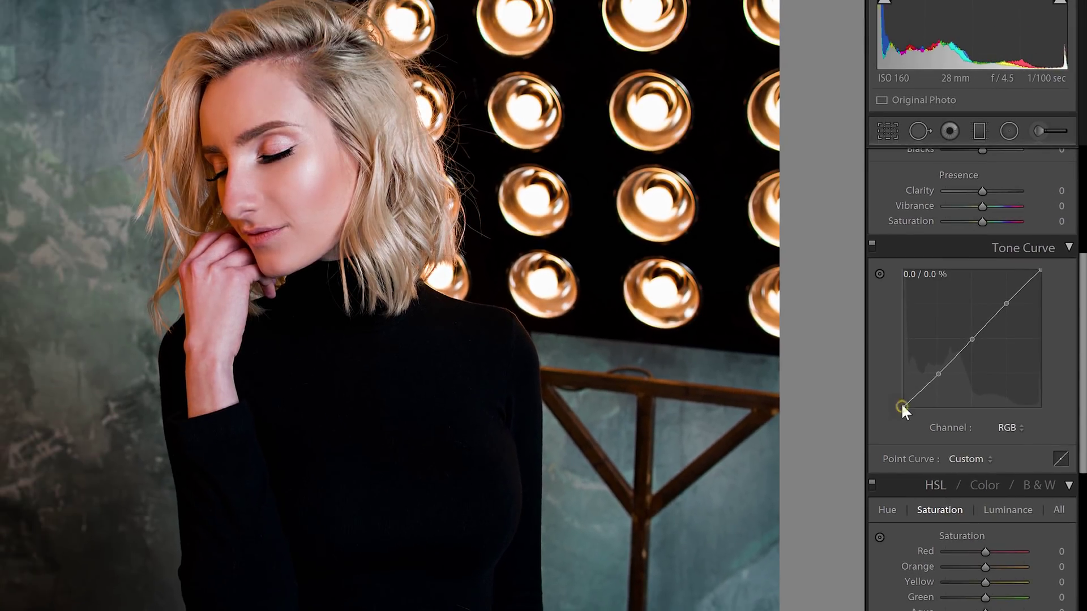
drag(861, 380, 899, 395)
click(938, 375)
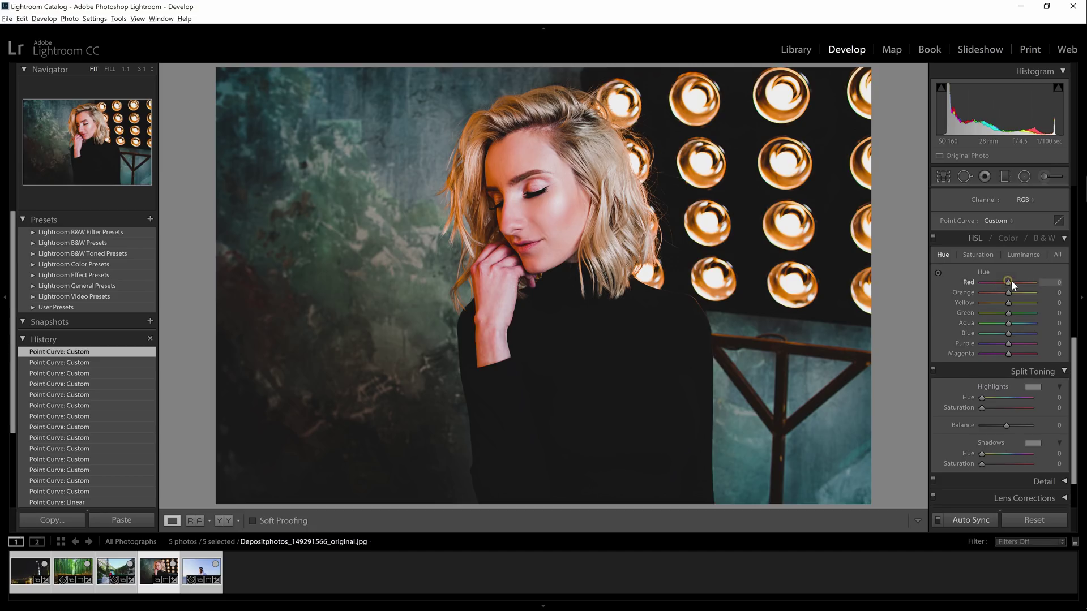
- Shift the portrait's Red and Orange hues to +2 and +3 with the targeted tool
mouse_move(1011, 281)
mouse_down()
mouse_move(1020, 281)
mouse_move(988, 283)
mouse_move(1020, 284)
mouse_move(986, 287)
mouse_move(1011, 287)
mouse_up()
key(ctrl+z)
click(940, 273)
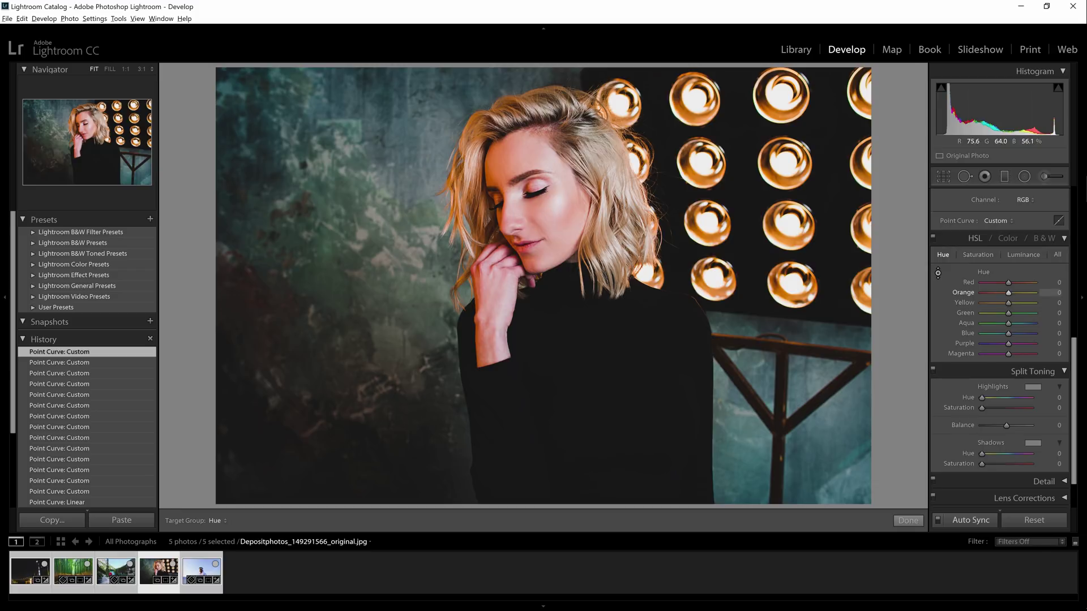
drag(509, 170, 493, 184)
drag(1009, 292, 1010, 296)
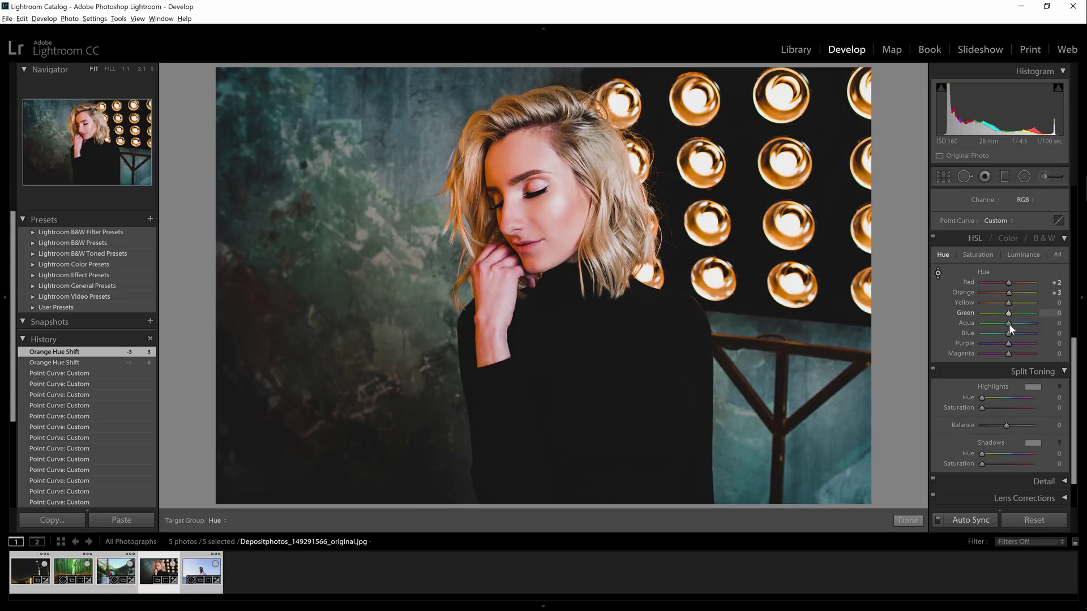
- On the hiker photo, shift the Blue hue to -44 and the Green hue toward aqua (+73)
click(121, 568)
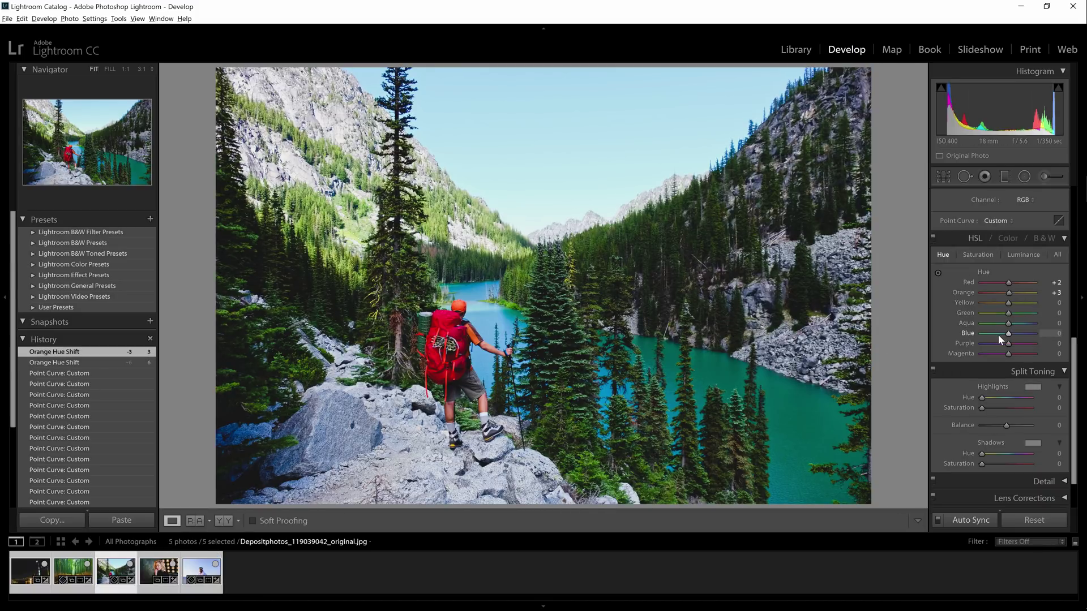
mouse_move(998, 335)
mouse_down()
mouse_move(1019, 314)
mouse_move(993, 332)
mouse_up()
click(1029, 314)
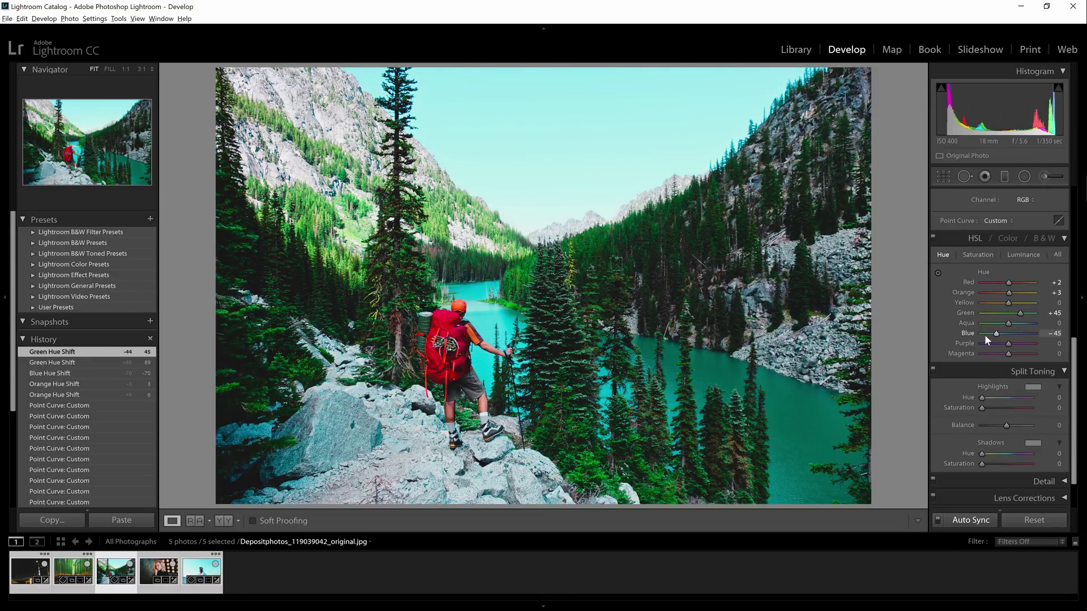
- On the bamboo photo, shift the Yellow hue to +8 and compare before and after
key(Left)
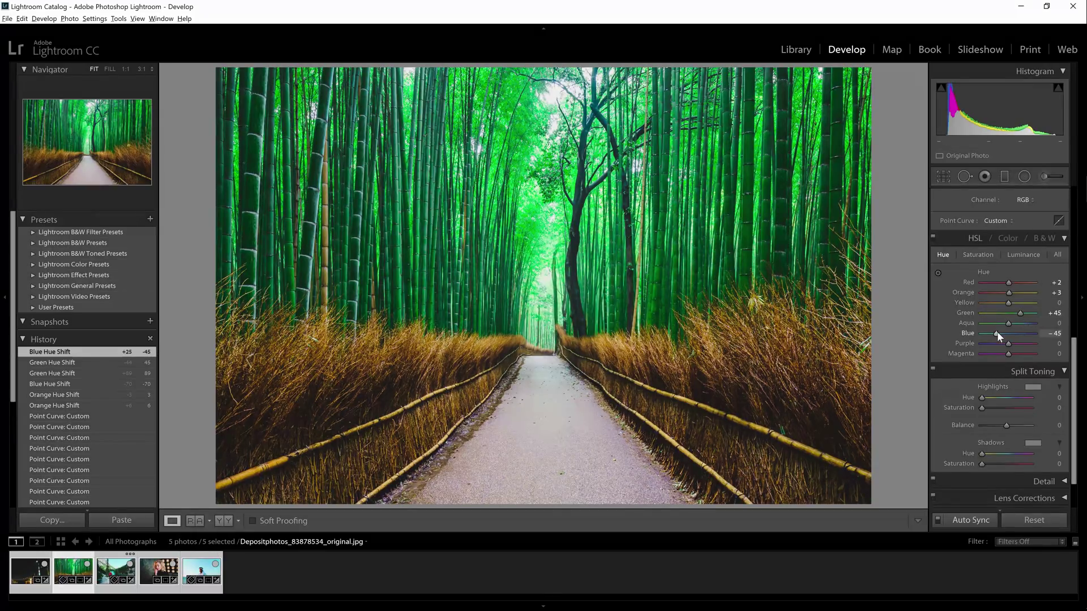
drag(1008, 302, 999, 335)
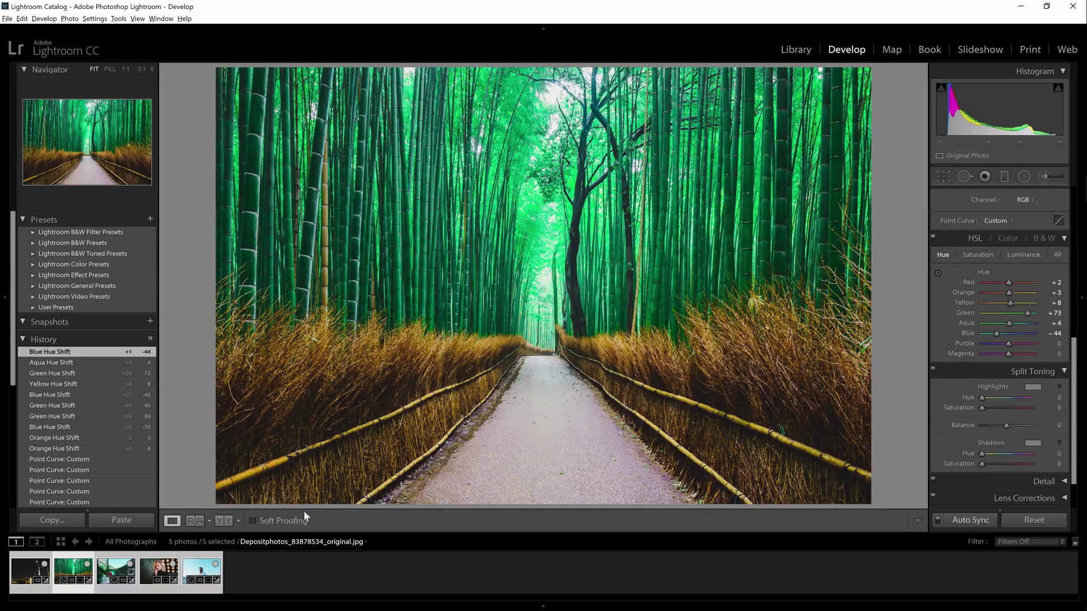
click(224, 521)
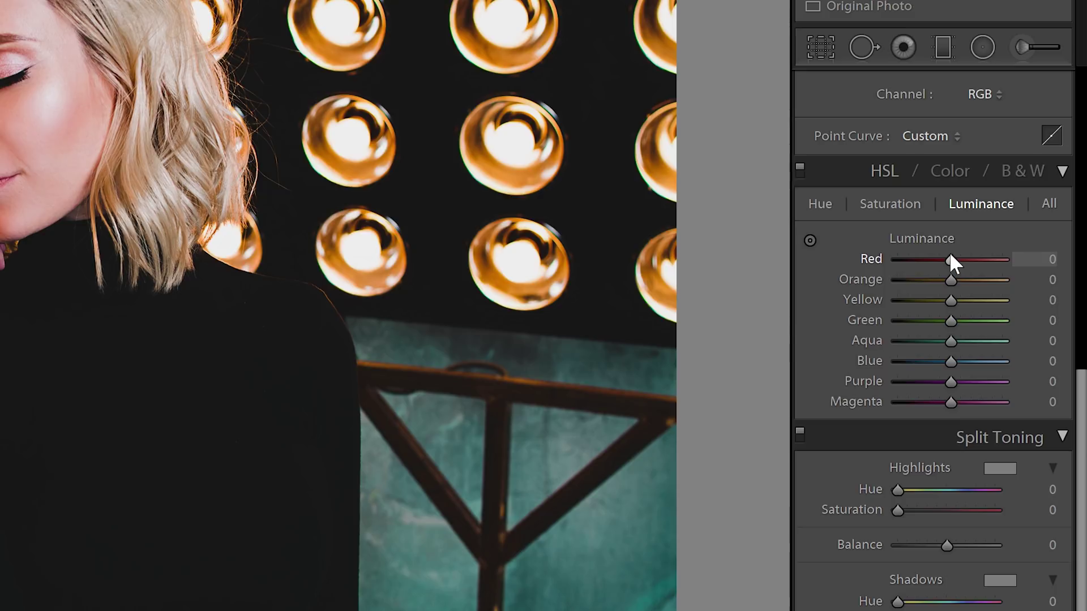
- Try and revert Red and Orange luminance, then darken the hiker photo's Aqua to -25 and Blue to -64
drag(953, 255, 960, 263)
double_click(960, 262)
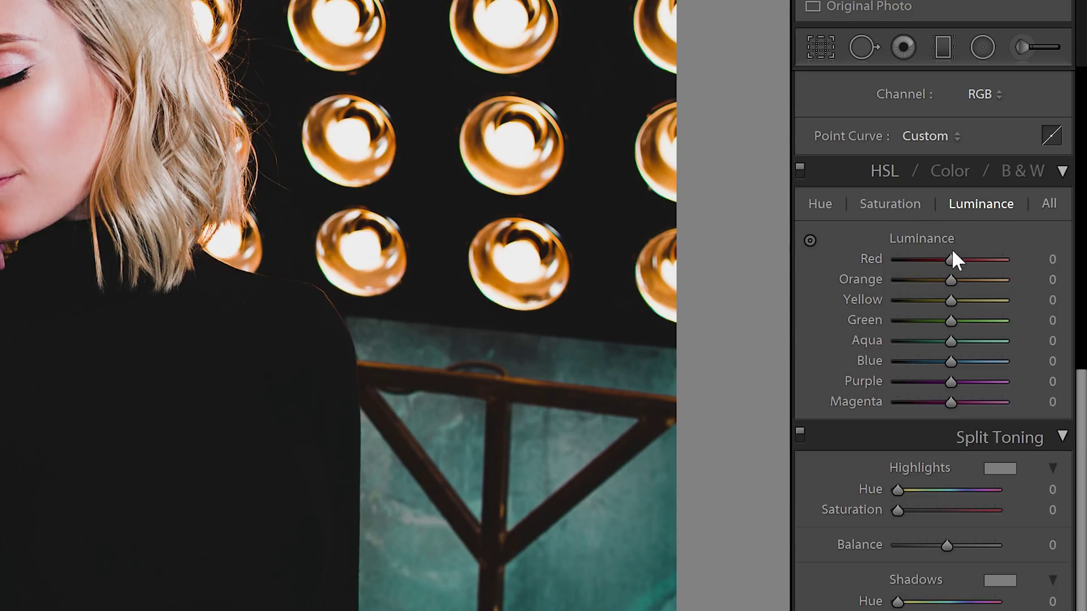
click(810, 239)
drag(291, 227, 291, 156)
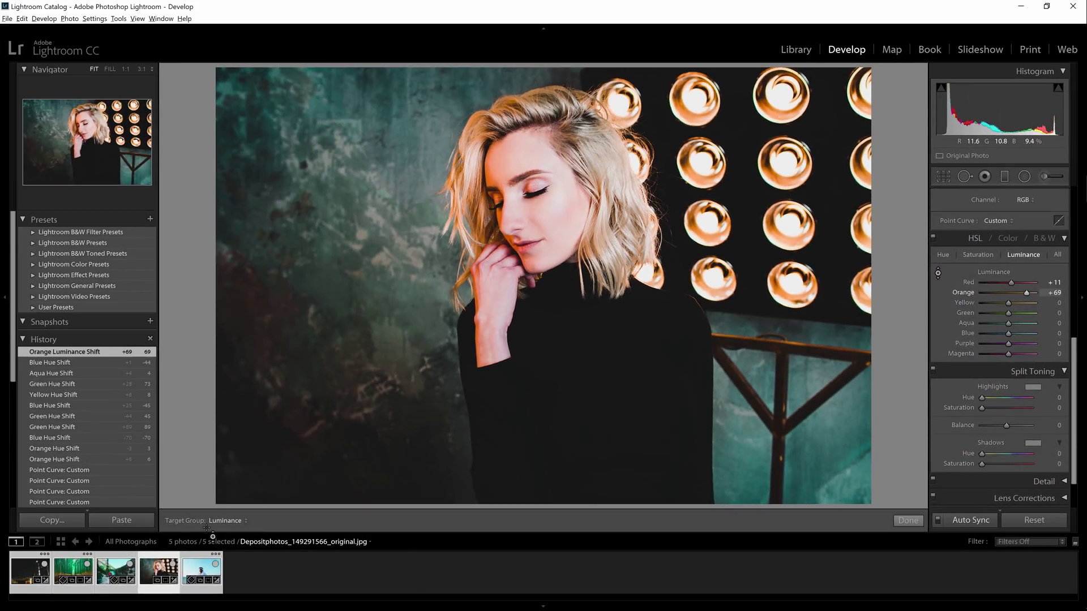
key(ctrl+z)
key(Left)
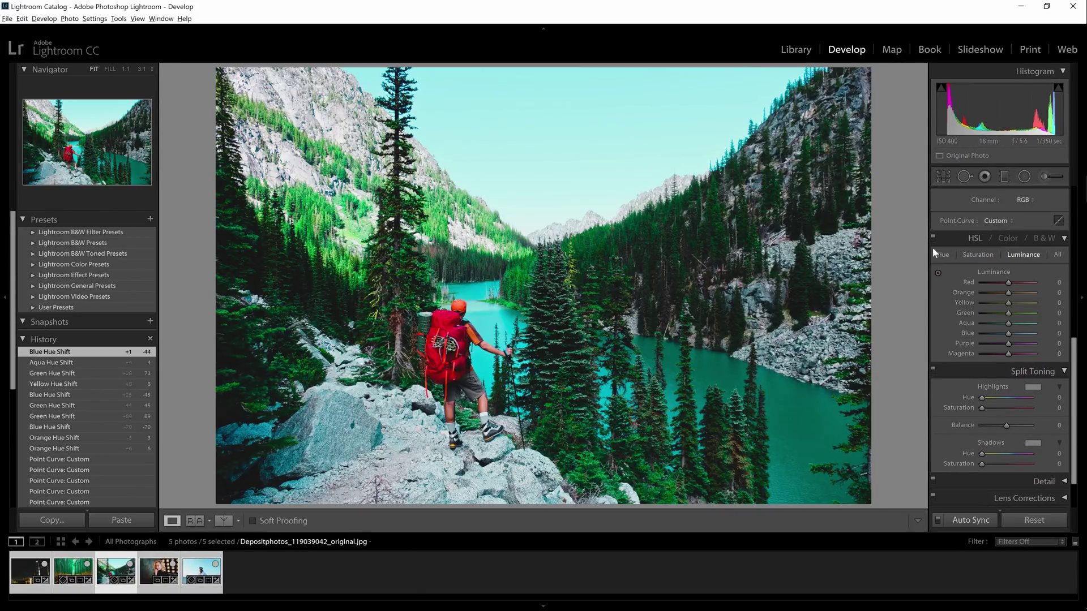
mouse_move(1000, 323)
mouse_down()
mouse_move(985, 333)
mouse_move(1004, 321)
mouse_up()
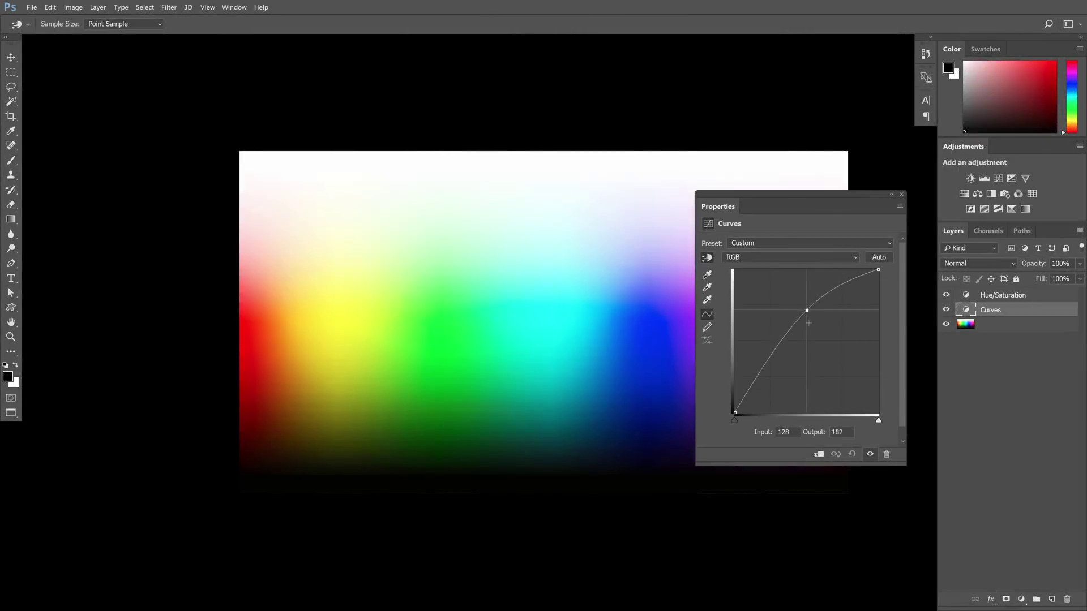
- Straighten the Curves adjustment, then try changing the Reds' lightness in Hue/Saturation
drag(809, 322, 804, 364)
key(Delete)
click(1003, 295)
click(807, 257)
click(736, 267)
mouse_move(798, 328)
mouse_down()
mouse_move(832, 327)
mouse_move(755, 328)
mouse_move(815, 328)
mouse_up()
- Set the Hue/Saturation range to Cyans and raise their Lightness to +50
click(807, 257)
click(740, 298)
drag(815, 328, 756, 328)
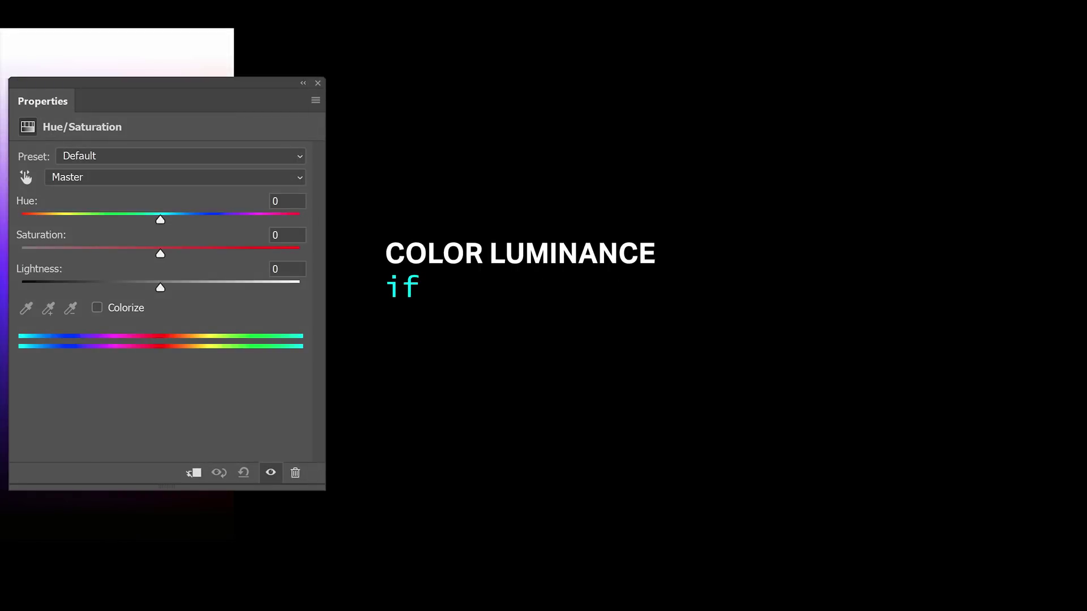
click(186, 177)
click(191, 240)
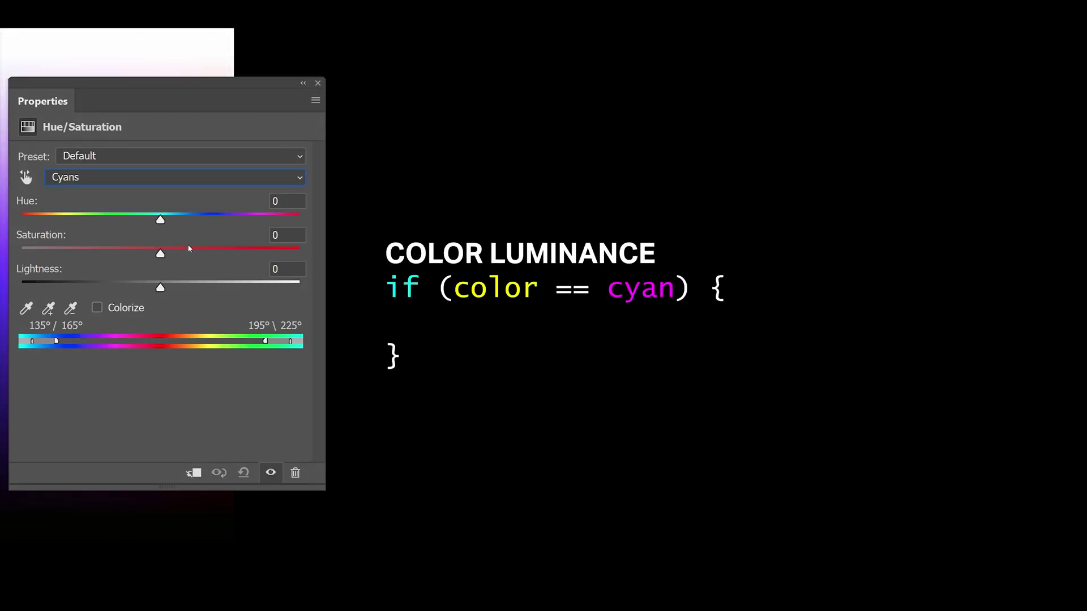
drag(160, 288, 230, 294)
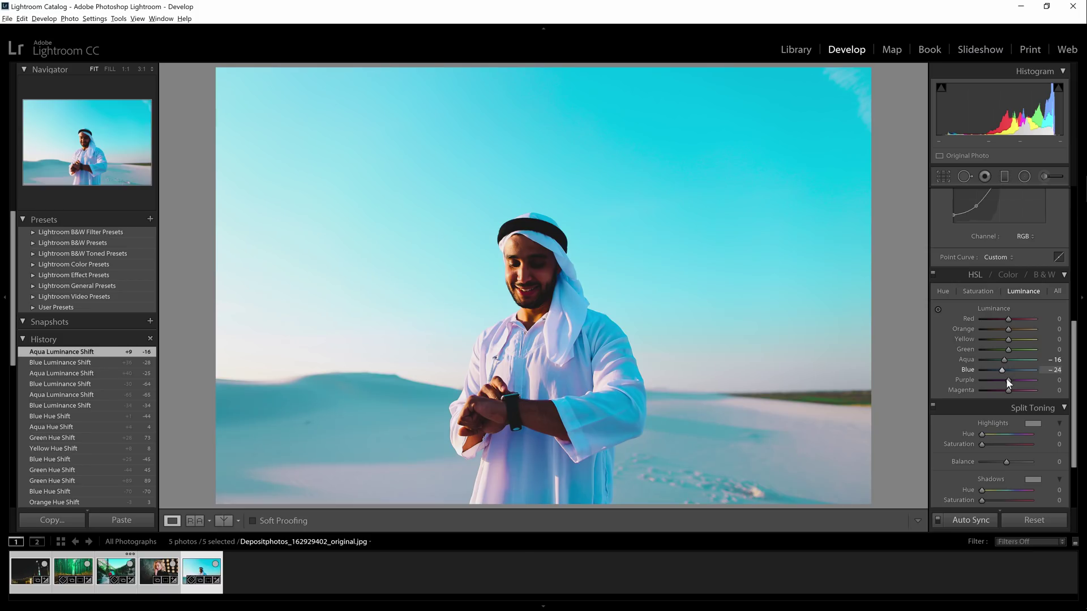
- Lower Purple luminance, brighten the portrait's reds and oranges, then raise bamboo greens and darken blues
drag(1007, 379, 1004, 379)
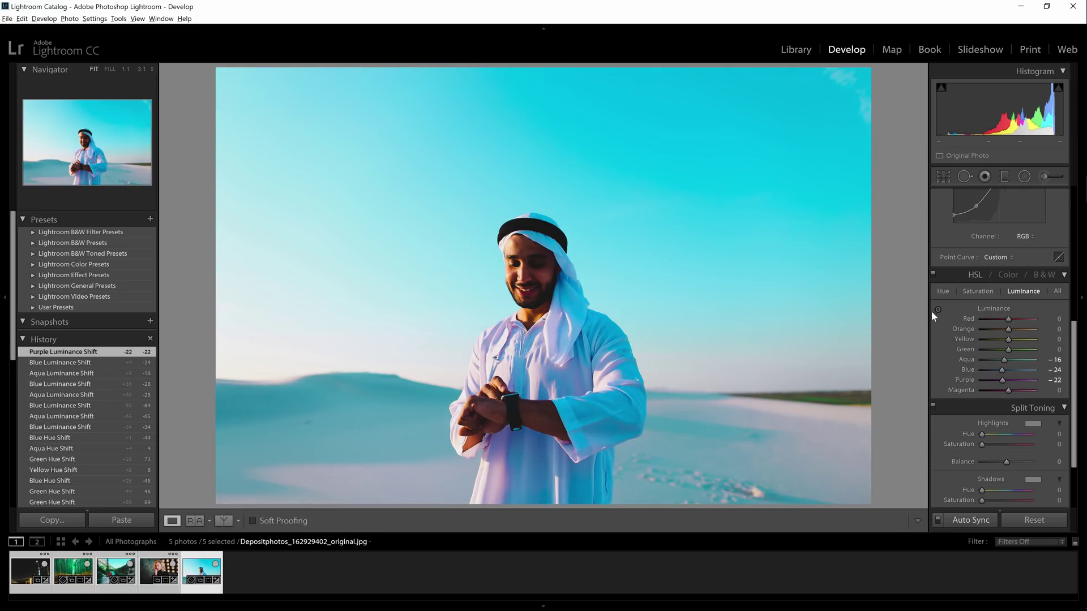
click(144, 570)
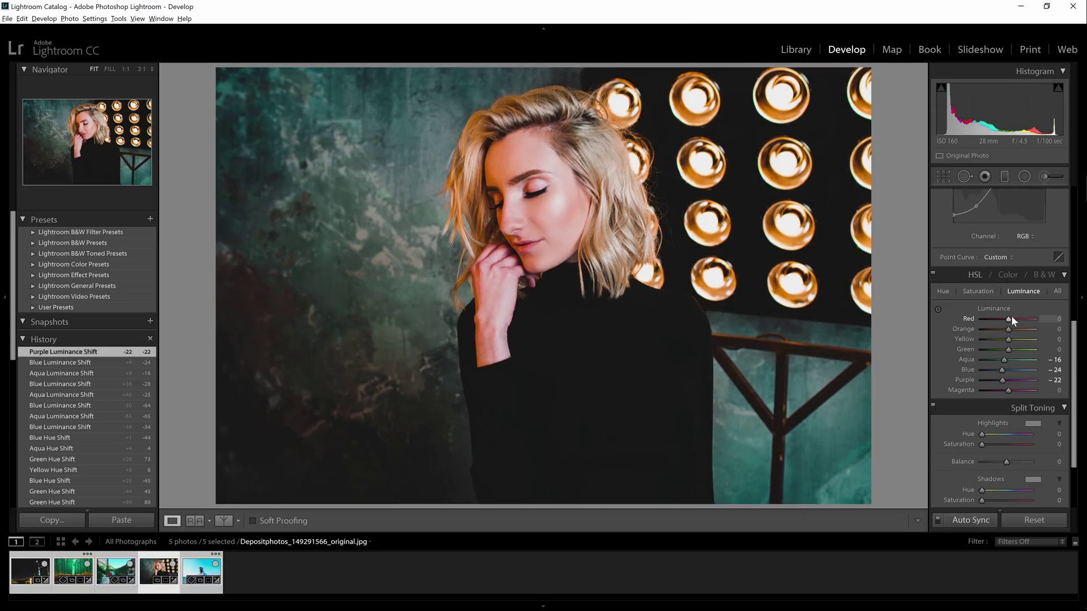
click(939, 309)
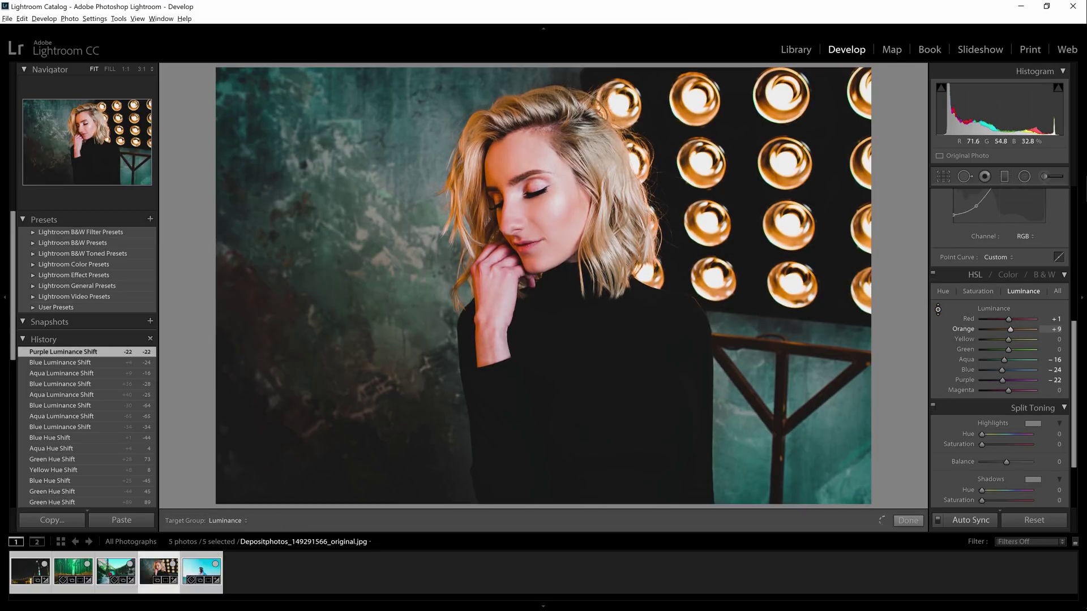
drag(638, 271, 639, 264)
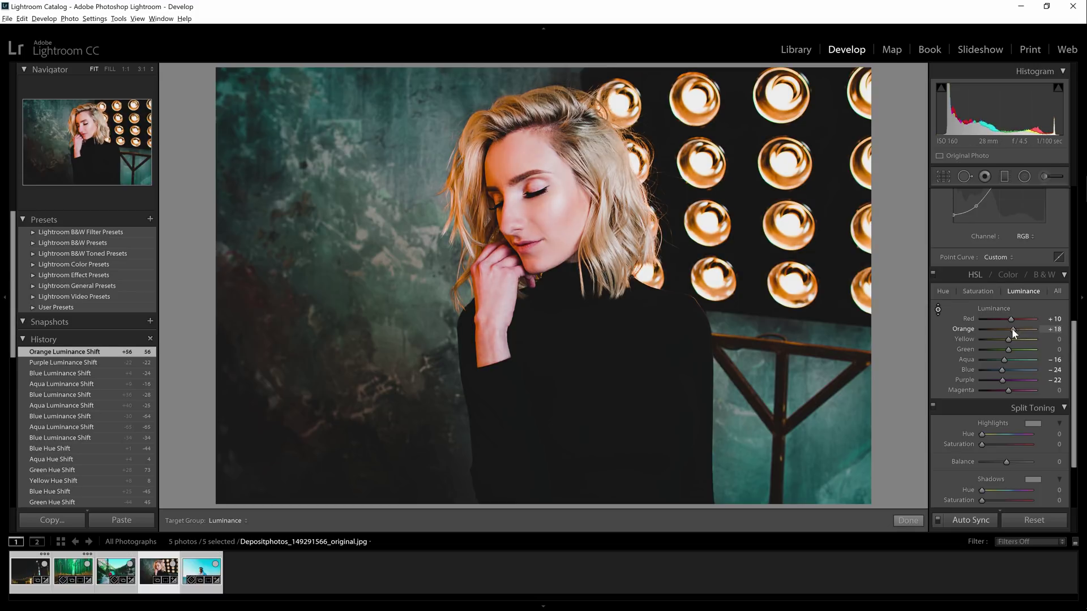
key(Left)
key(Left)
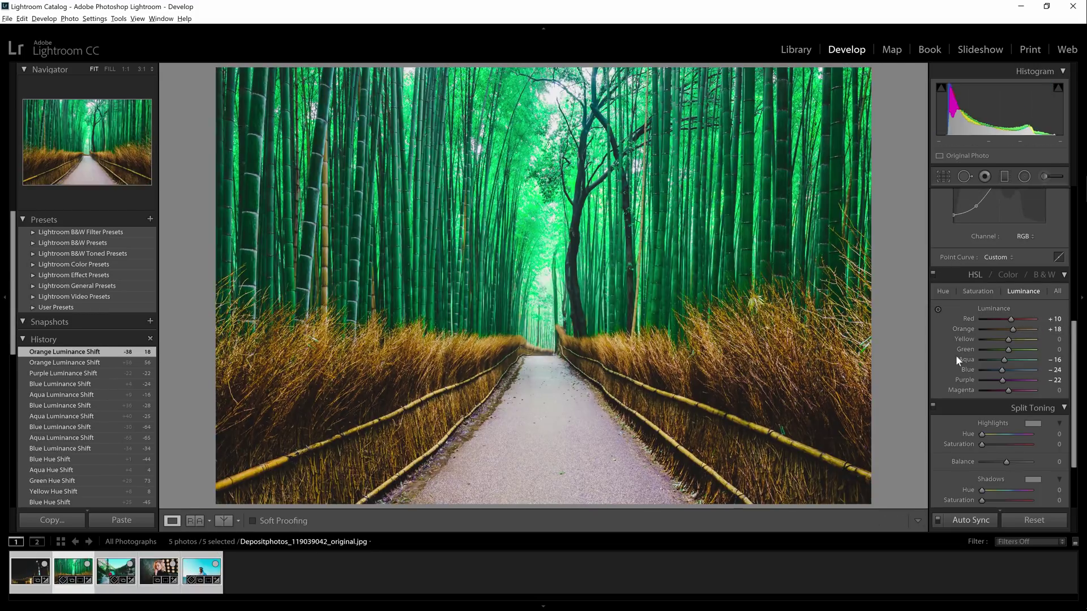
mouse_move(1006, 347)
mouse_down()
mouse_move(1013, 351)
mouse_move(1011, 339)
mouse_up()
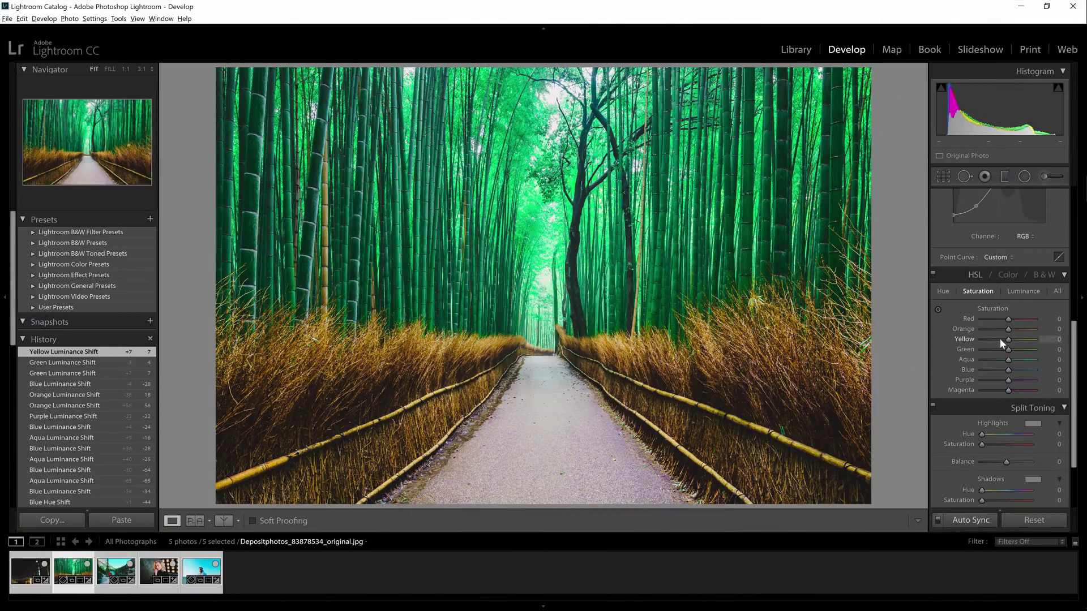
- Desaturate the bamboo's greens and aquas, then try an orange saturation change on the portrait and undo it
click(938, 309)
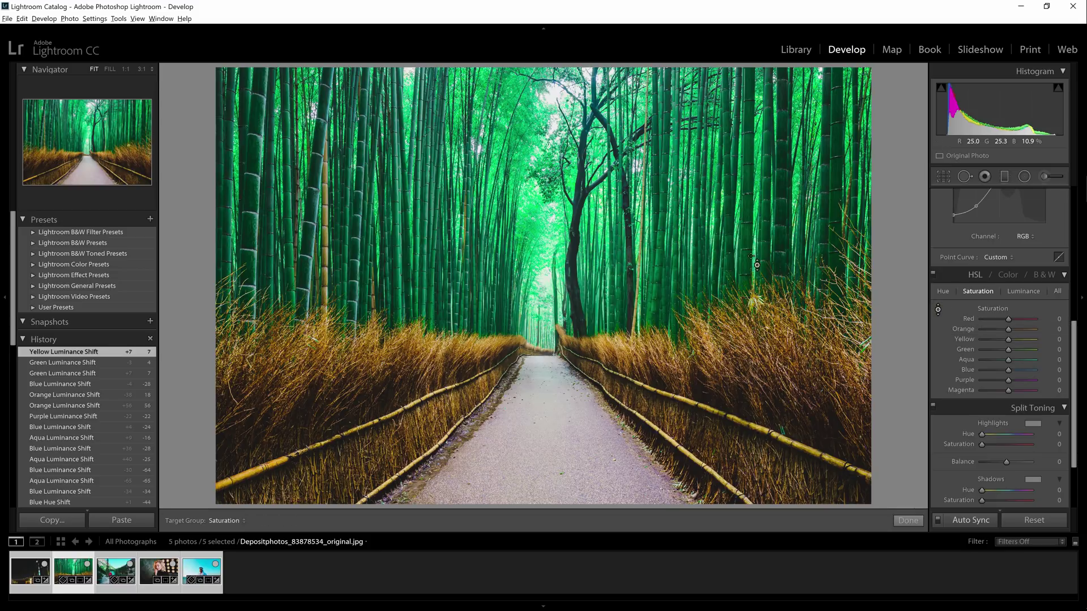
drag(751, 257, 751, 286)
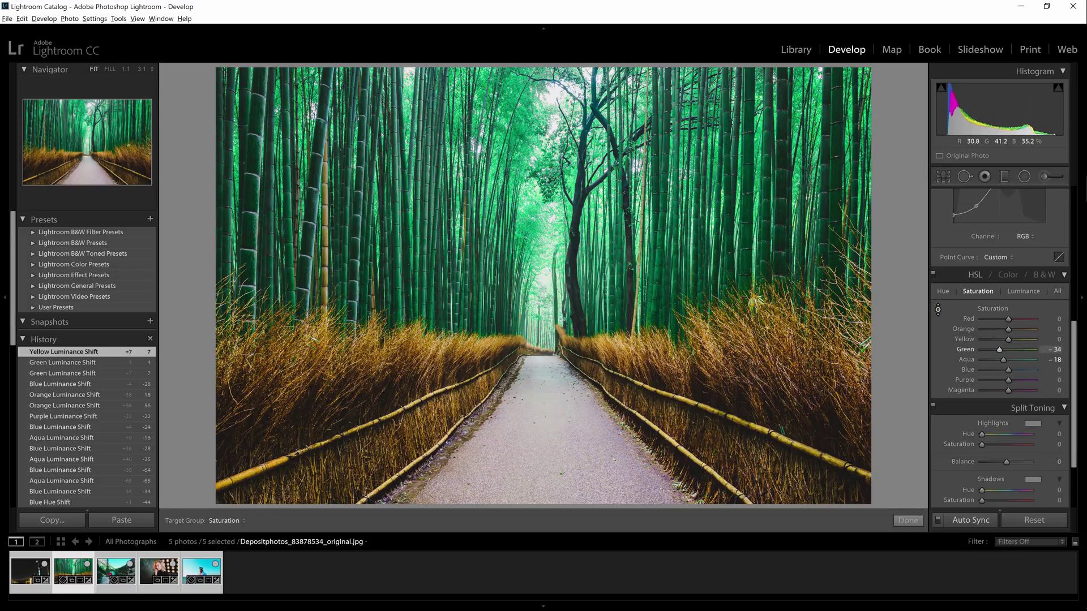
key(Right)
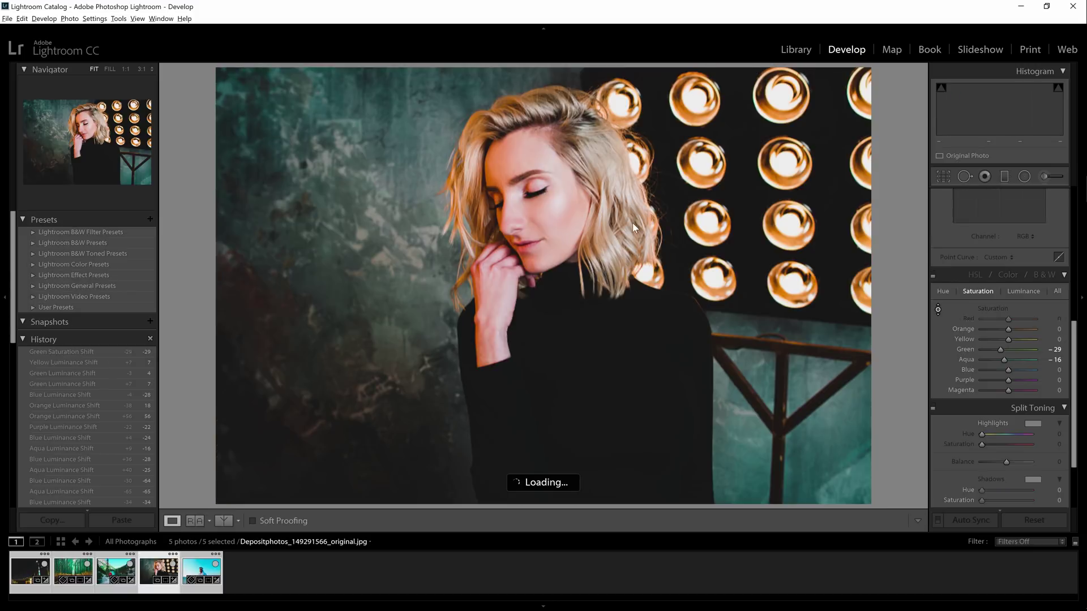
click(939, 310)
mouse_move(499, 184)
mouse_down()
mouse_move(499, 215)
mouse_move(495, 175)
mouse_up()
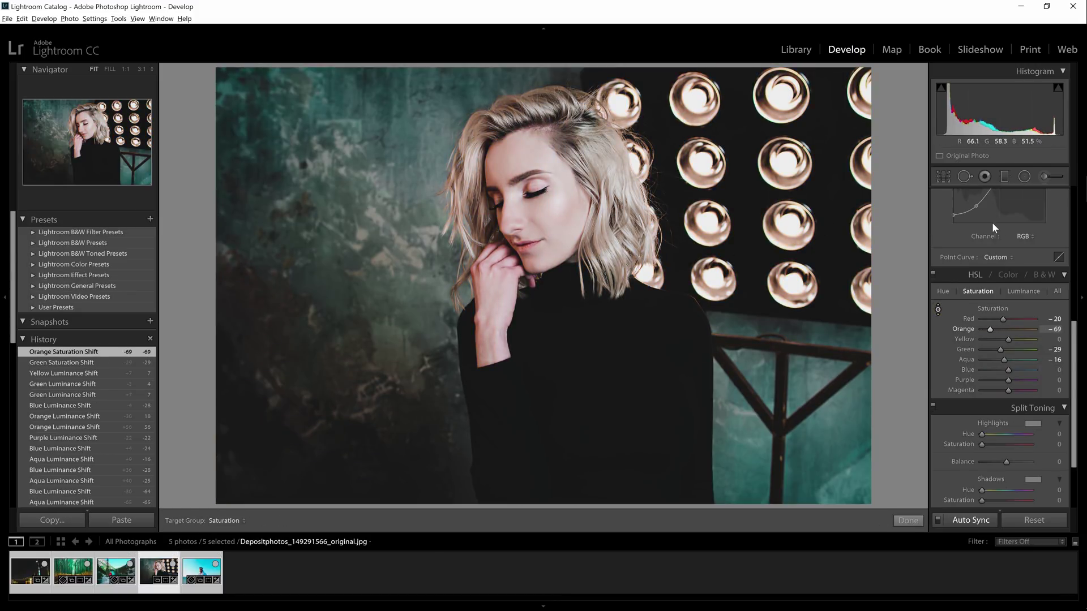
key(ctrl+z)
- Cut overall Saturation to -44 and boost the blue sky saturation on the desert photo
scroll(1027, 300, up, 6)
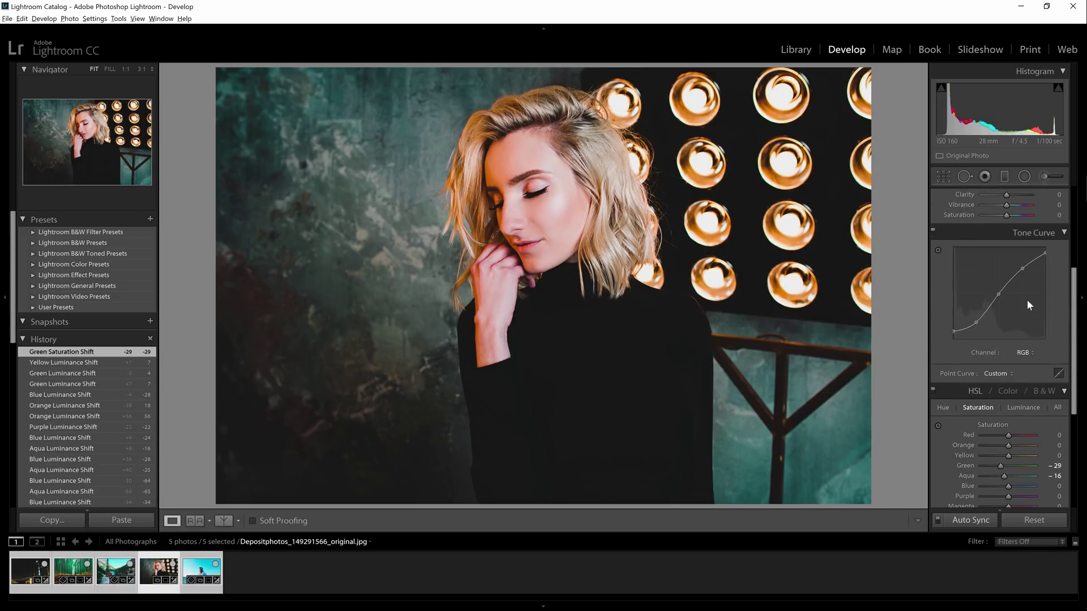
drag(1005, 332, 994, 331)
scroll(1036, 395, down, 3)
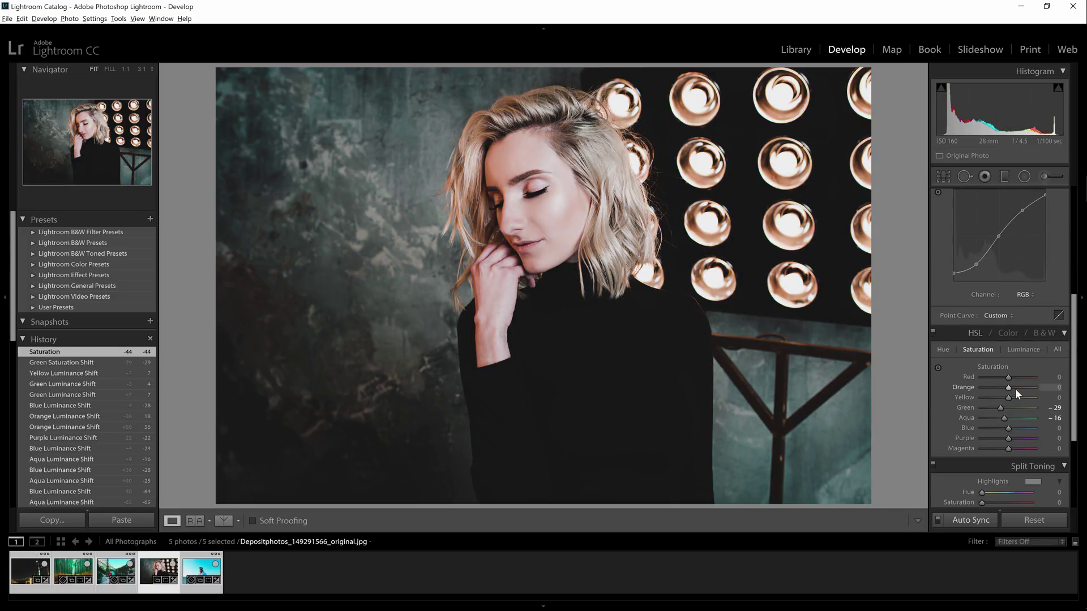
click(191, 573)
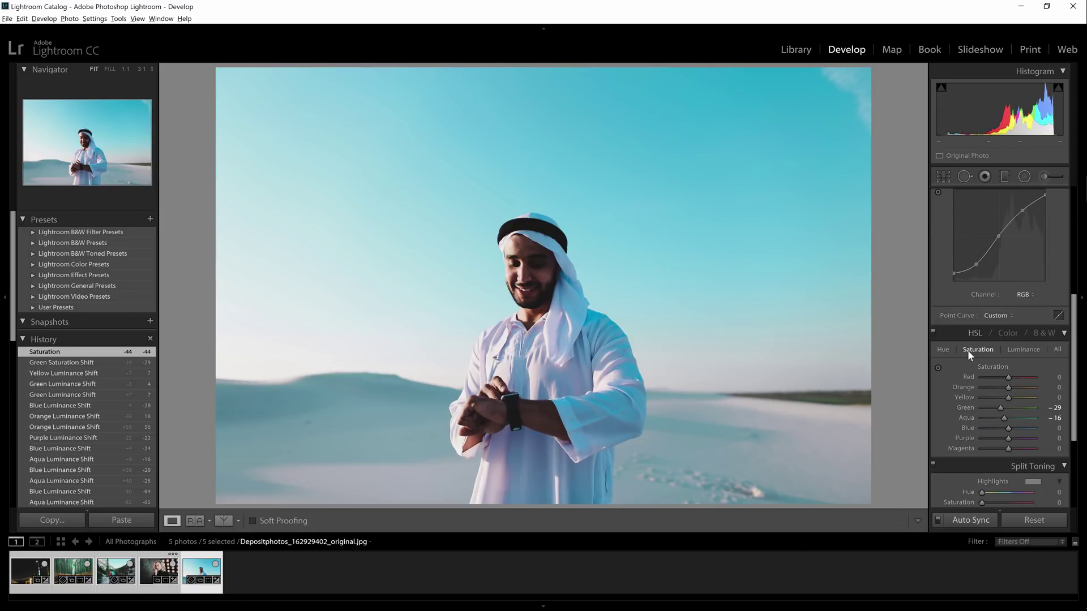
click(938, 368)
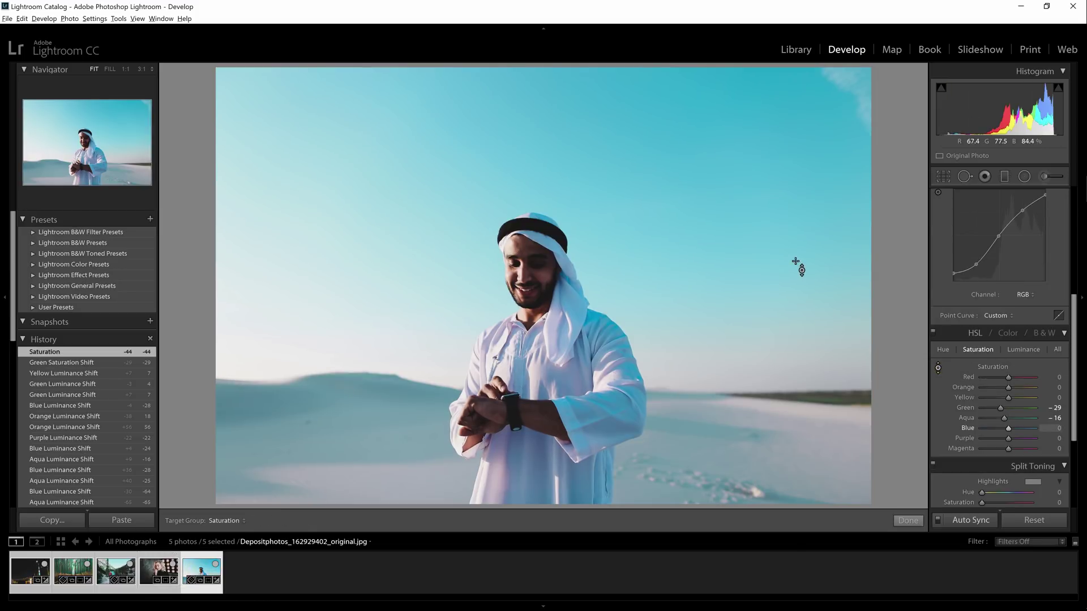
drag(631, 374, 631, 368)
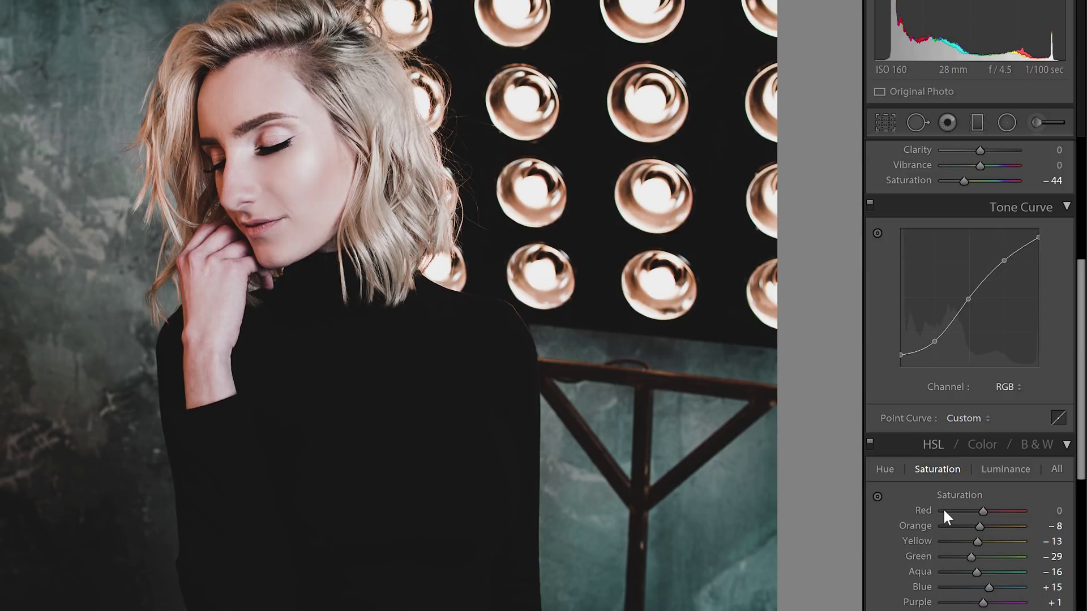
- Set split toning highlights to hue 58, saturation 44, shadows hue 217, saturation 18, balance -28
scroll(936, 505, down, 5)
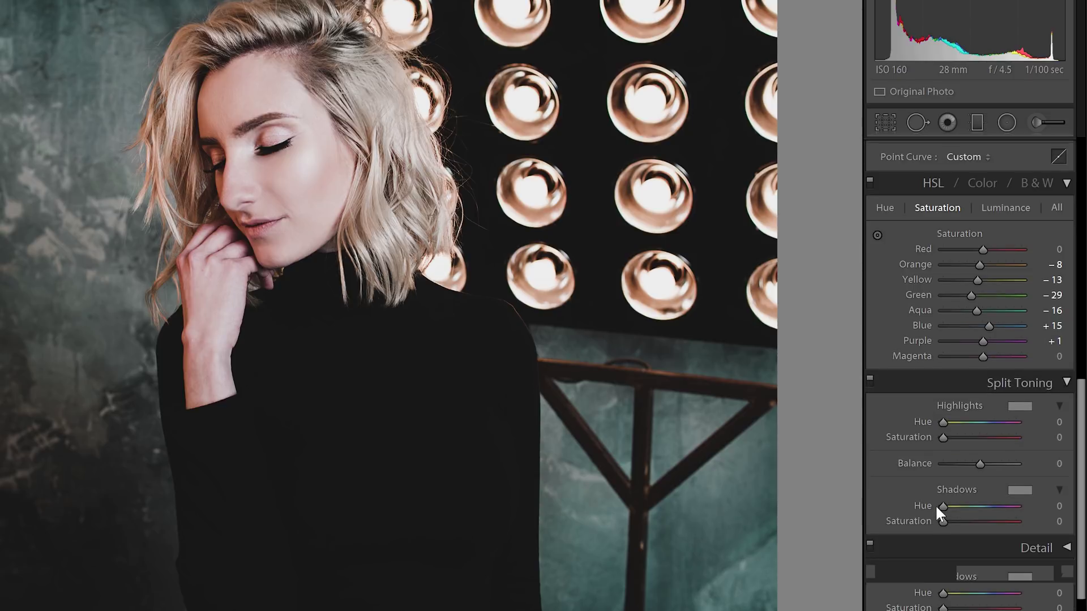
click(956, 438)
mouse_move(963, 440)
mouse_down()
mouse_move(975, 437)
mouse_move(954, 423)
mouse_up()
mouse_move(957, 505)
mouse_down()
mouse_move(988, 506)
mouse_move(957, 518)
mouse_up()
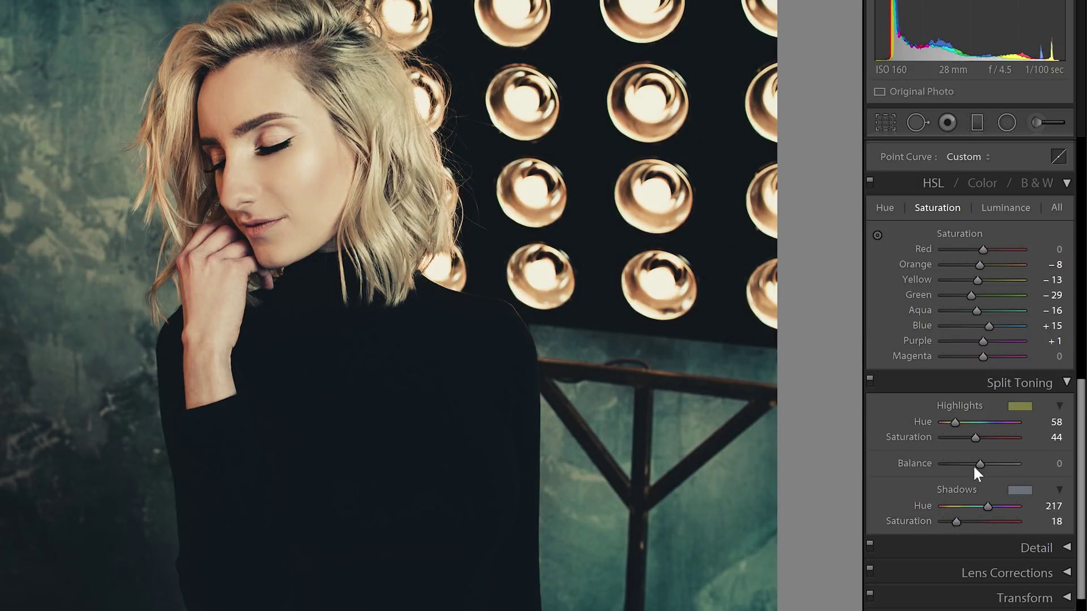
mouse_move(984, 464)
mouse_down()
mouse_move(954, 465)
mouse_move(970, 464)
mouse_up()
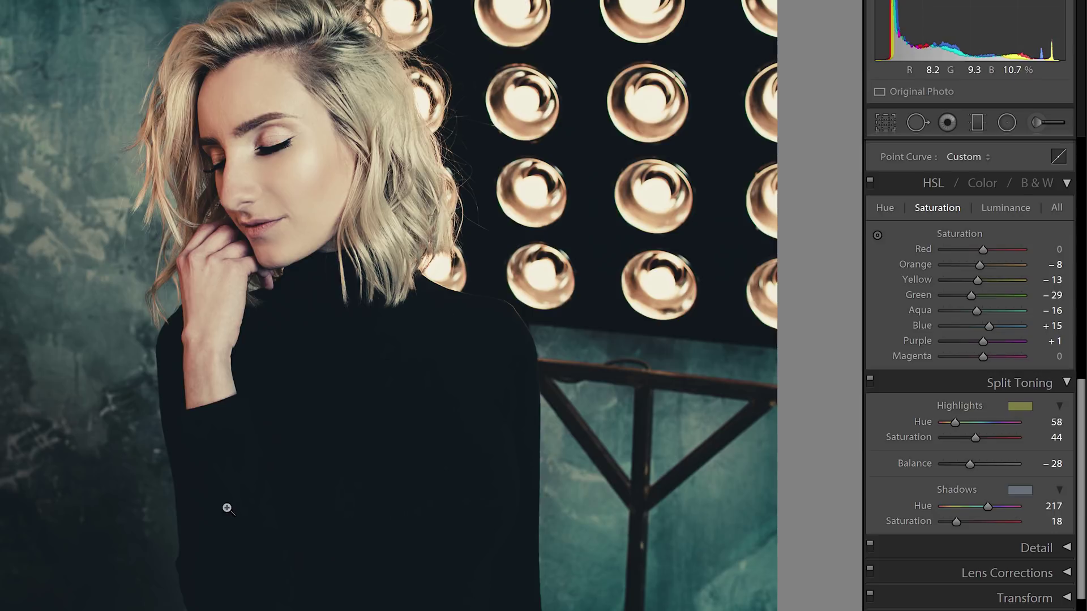
- Preview the look on the desert and hiker photos, then toggle split toning off to compare
key(Right)
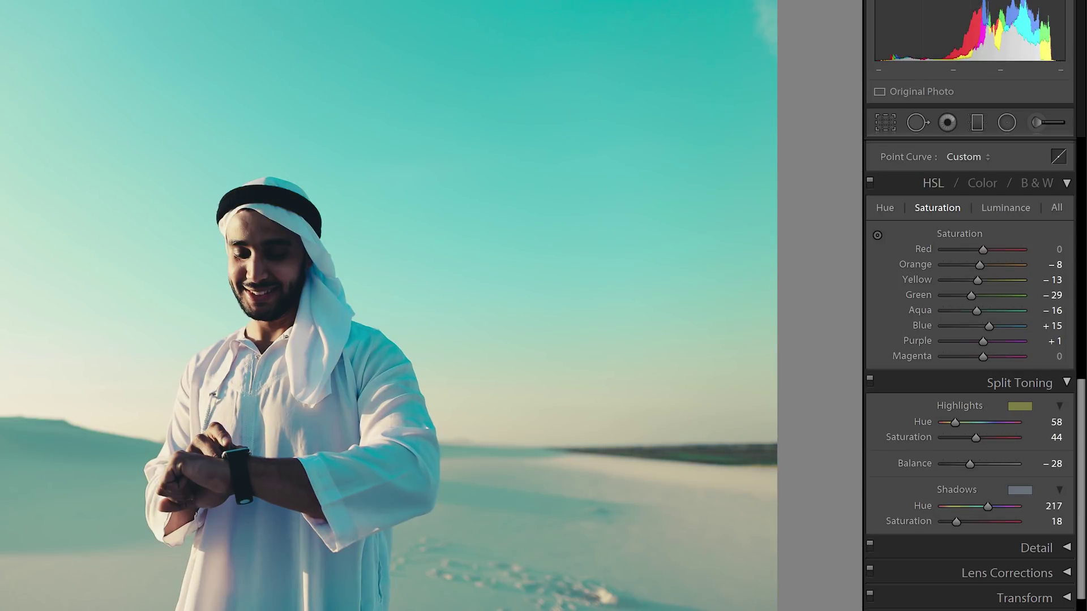
key(Right)
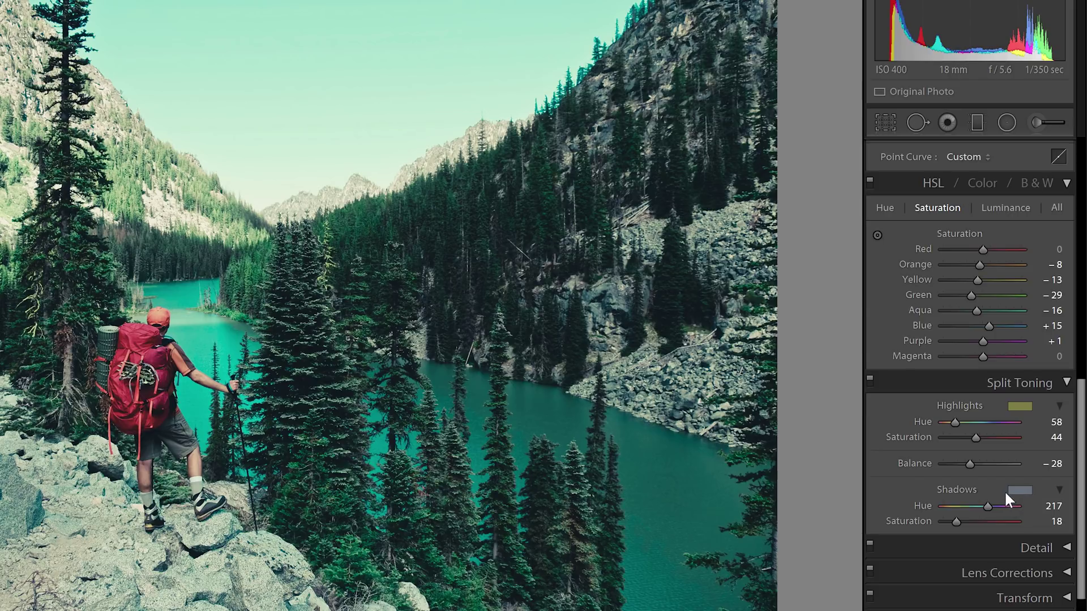
click(869, 380)
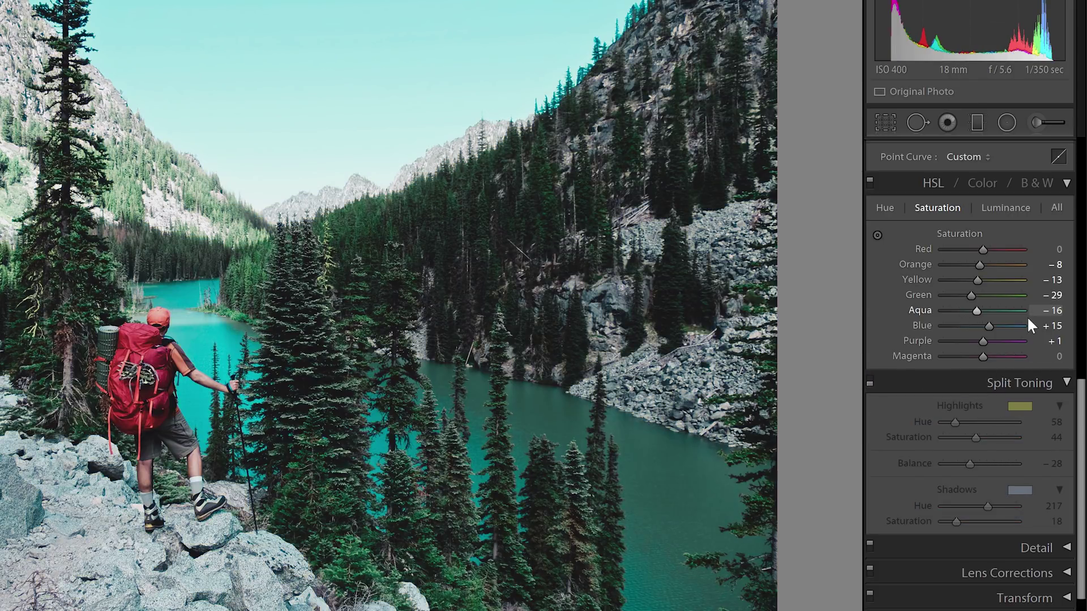
- Pull down the Red channel curve to tint cyan, then undo the change
drag(1081, 387, 1078, 266)
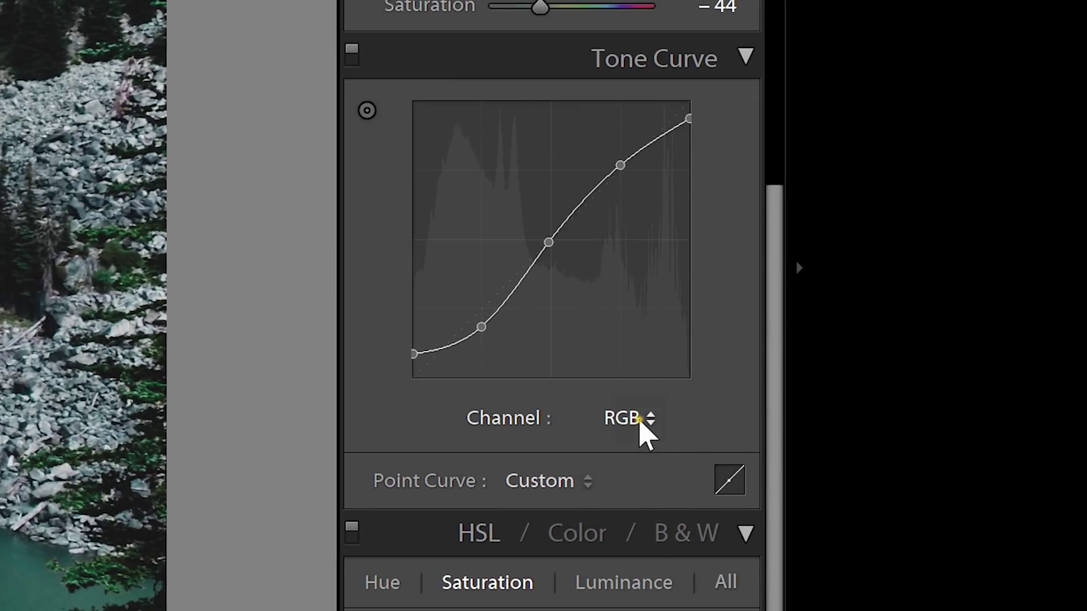
click(694, 414)
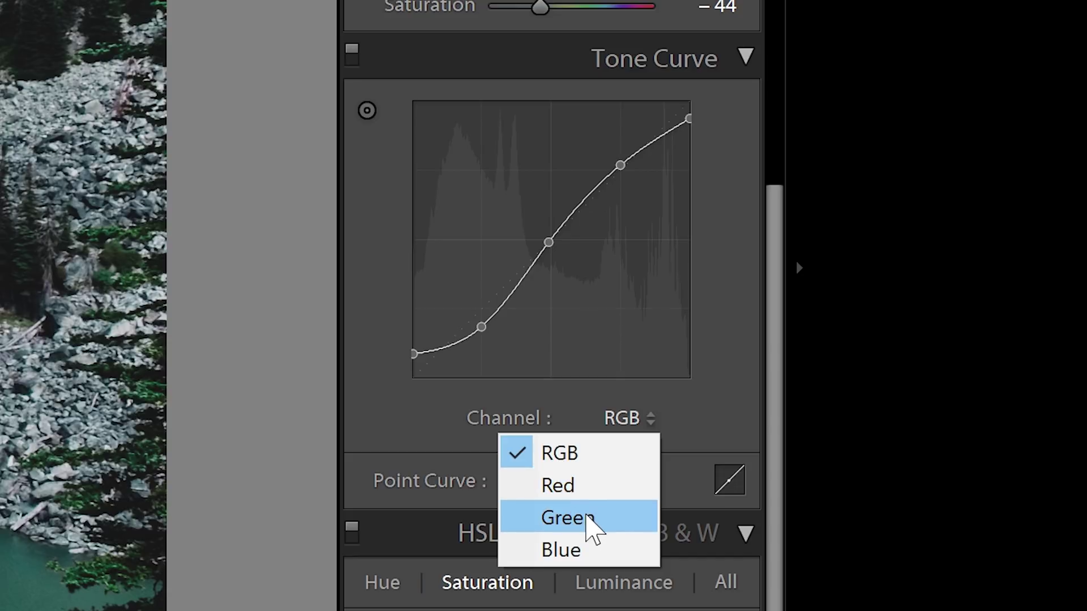
click(585, 492)
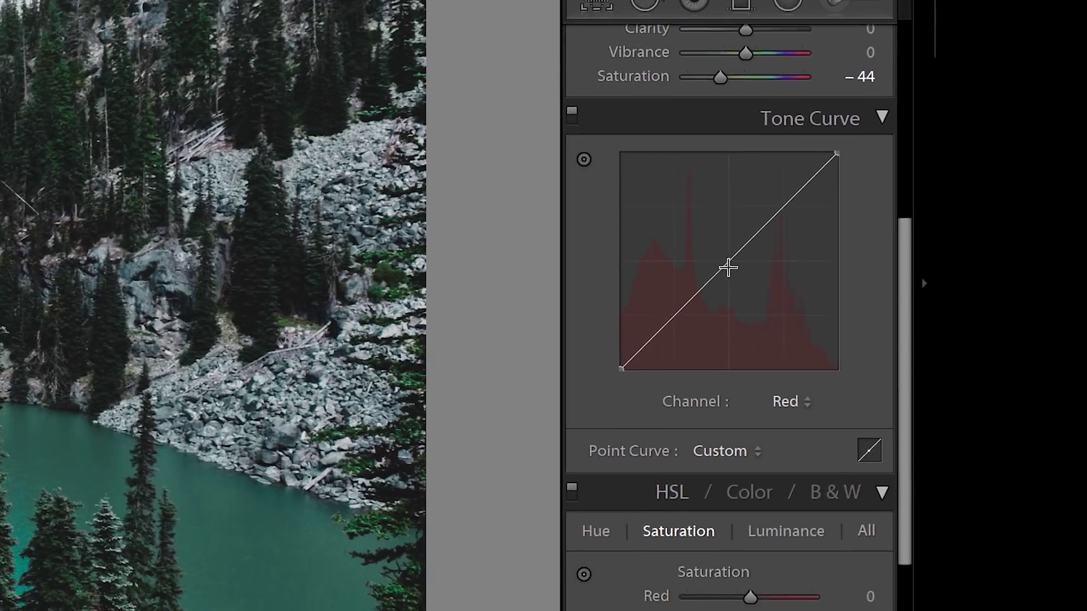
drag(552, 239, 556, 288)
mouse_move(971, 313)
mouse_down()
mouse_move(970, 284)
mouse_move(970, 317)
mouse_up()
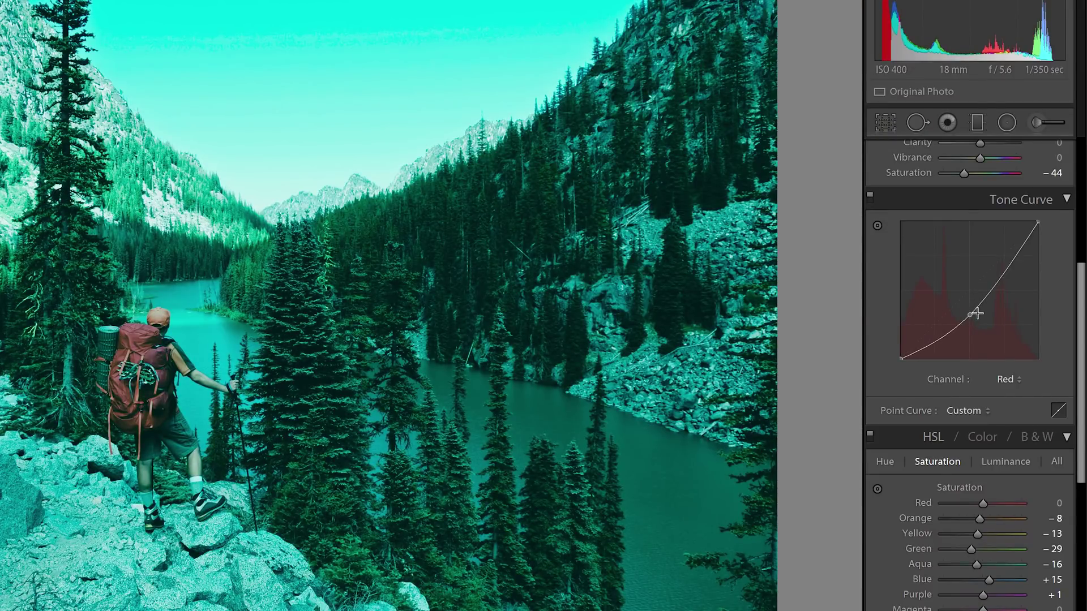
key(ctrl+z)
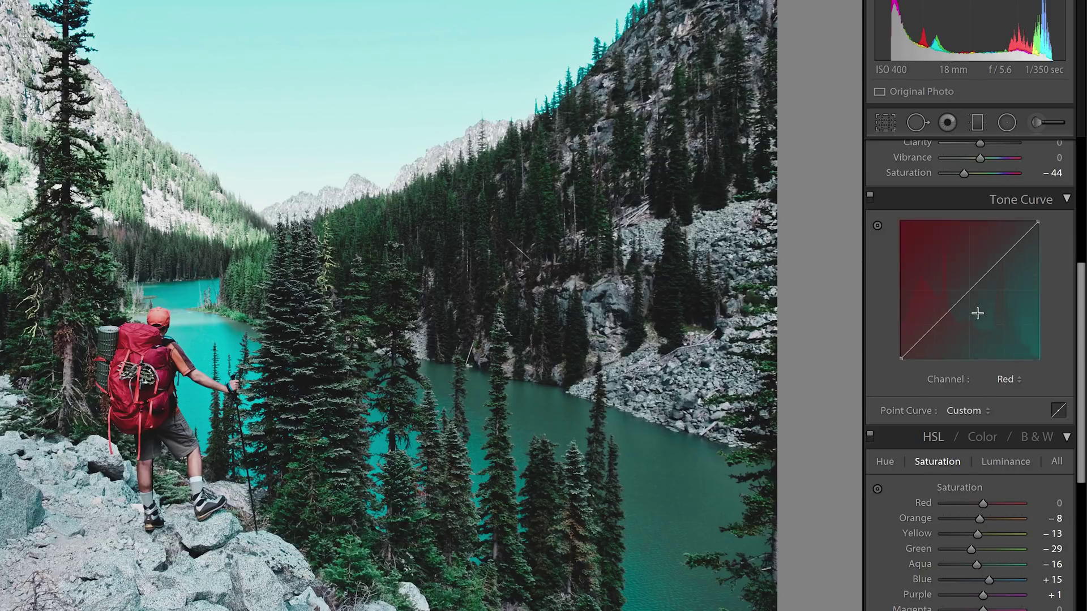
- Cycle the tone curve channel through RGB, Red, Green and finally Blue
click(1005, 379)
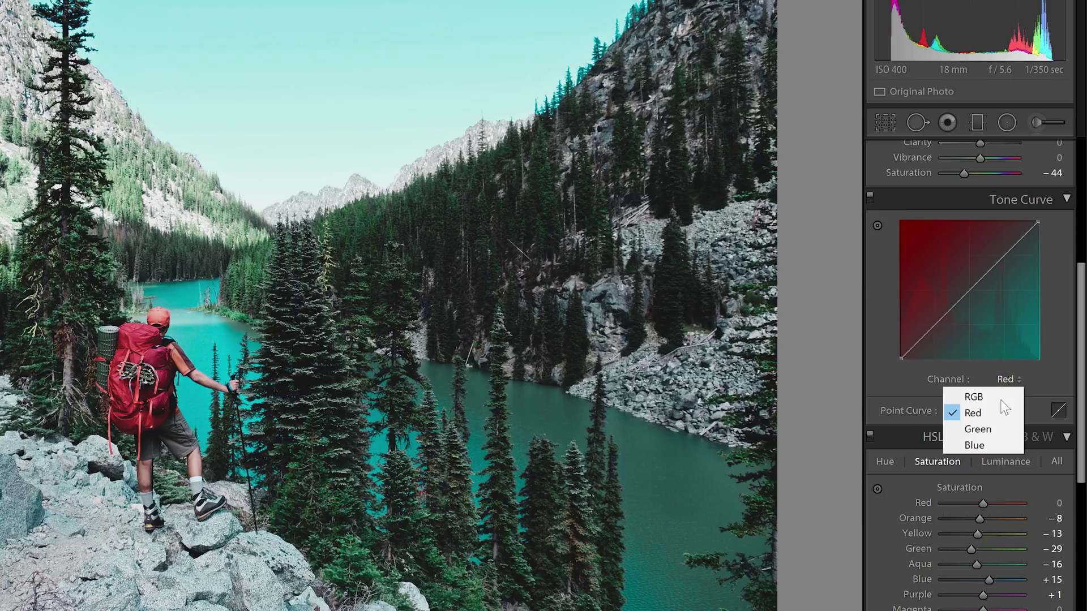
click(998, 396)
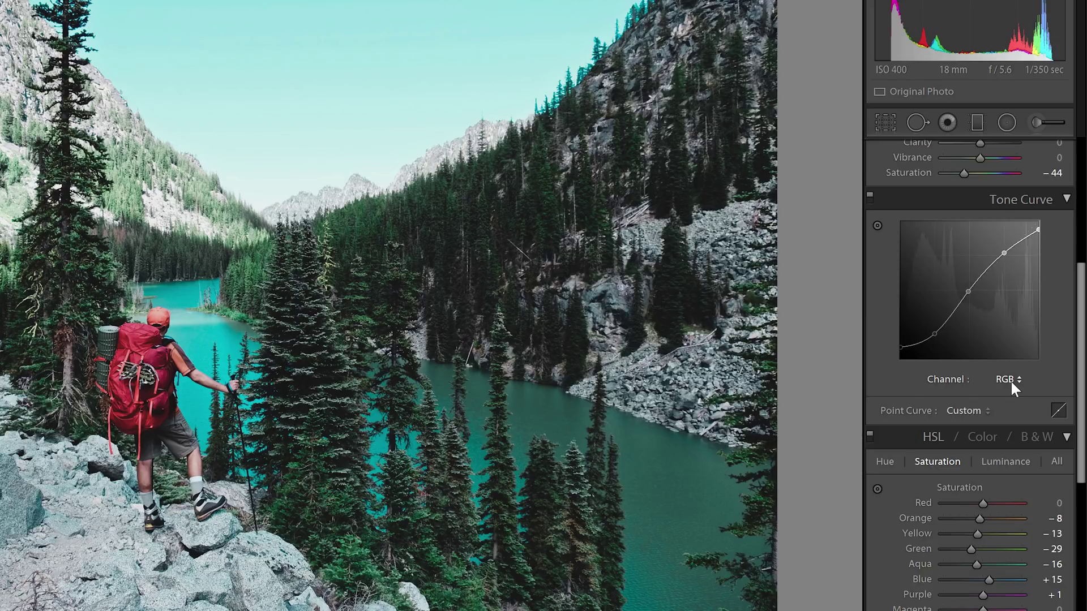
click(1011, 379)
click(1008, 410)
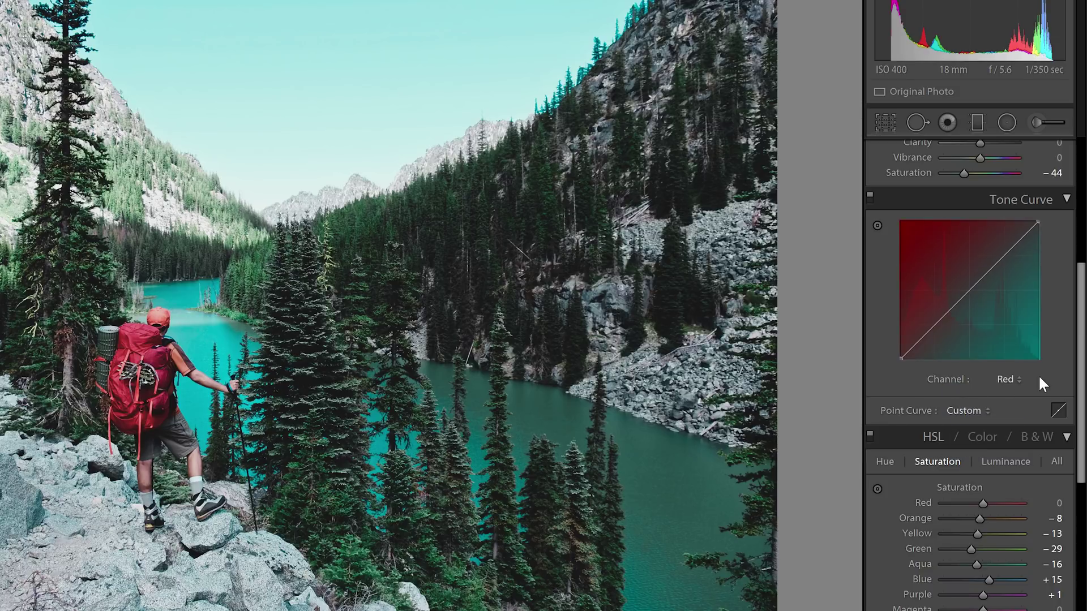
click(1007, 380)
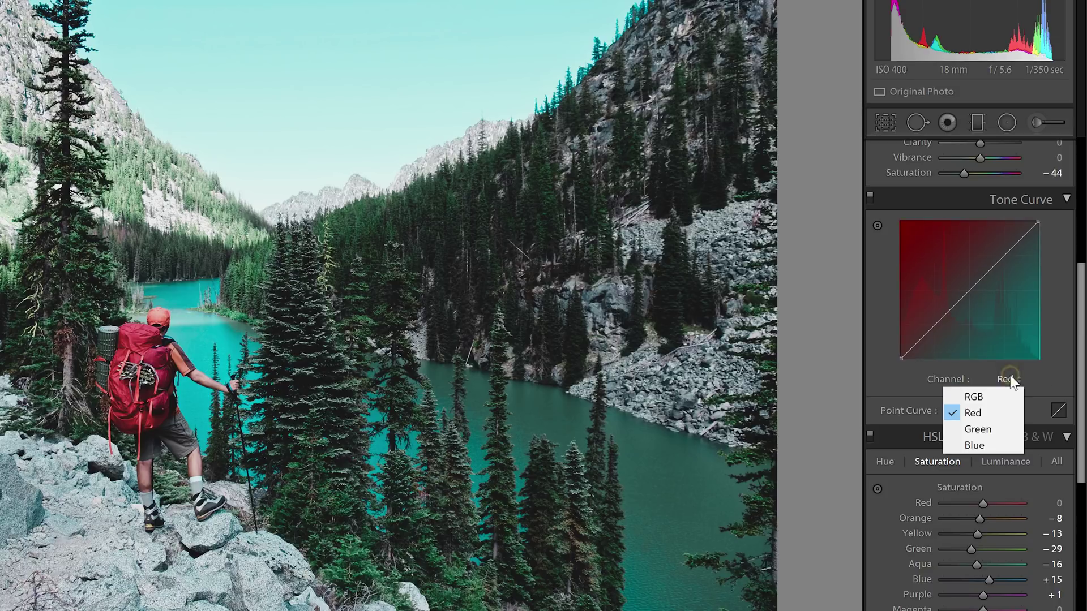
click(997, 427)
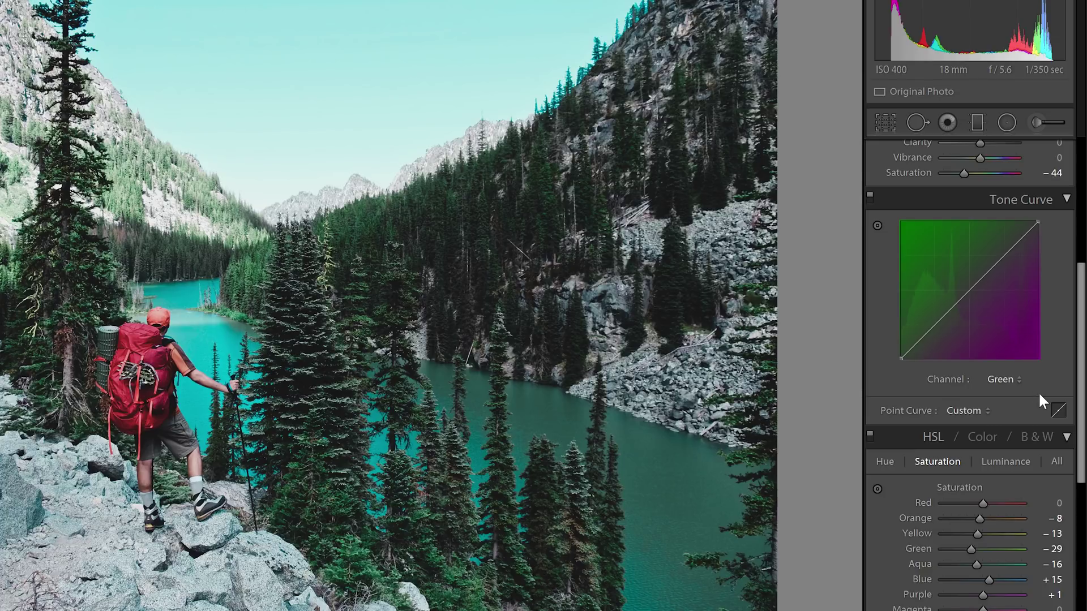
click(1002, 379)
click(974, 445)
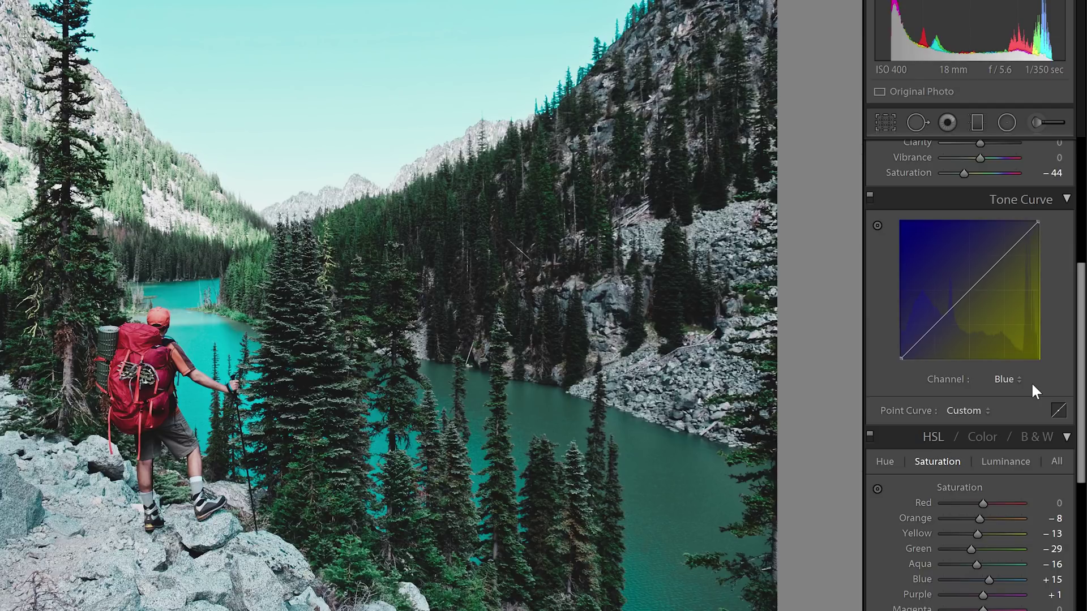
- Lift the black point of the Green tone curve to 7.5% and the Blue curve to 8.6%
click(997, 379)
click(990, 426)
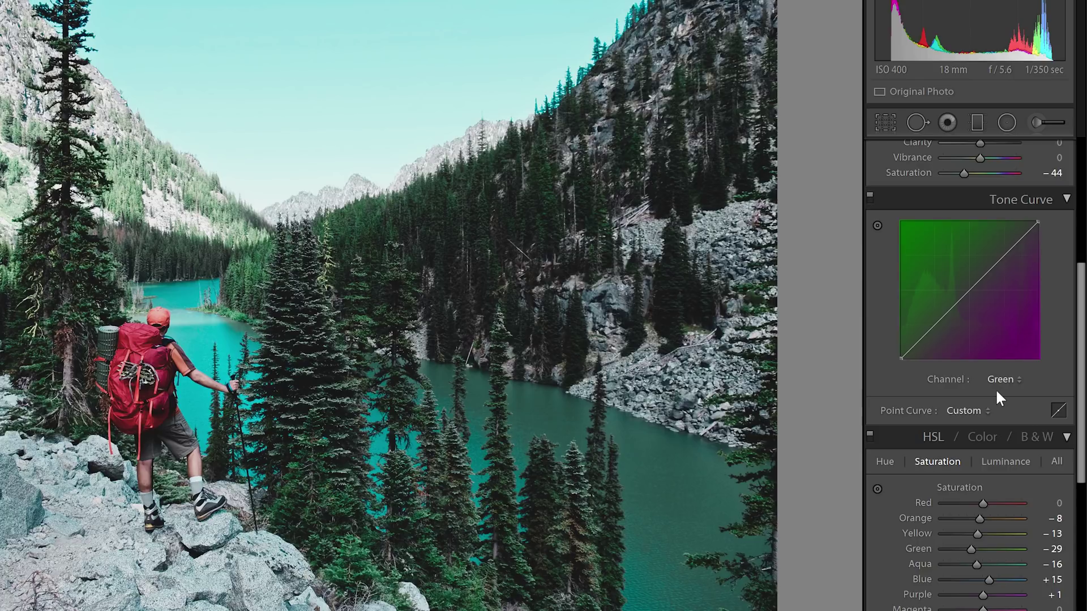
drag(900, 357, 897, 348)
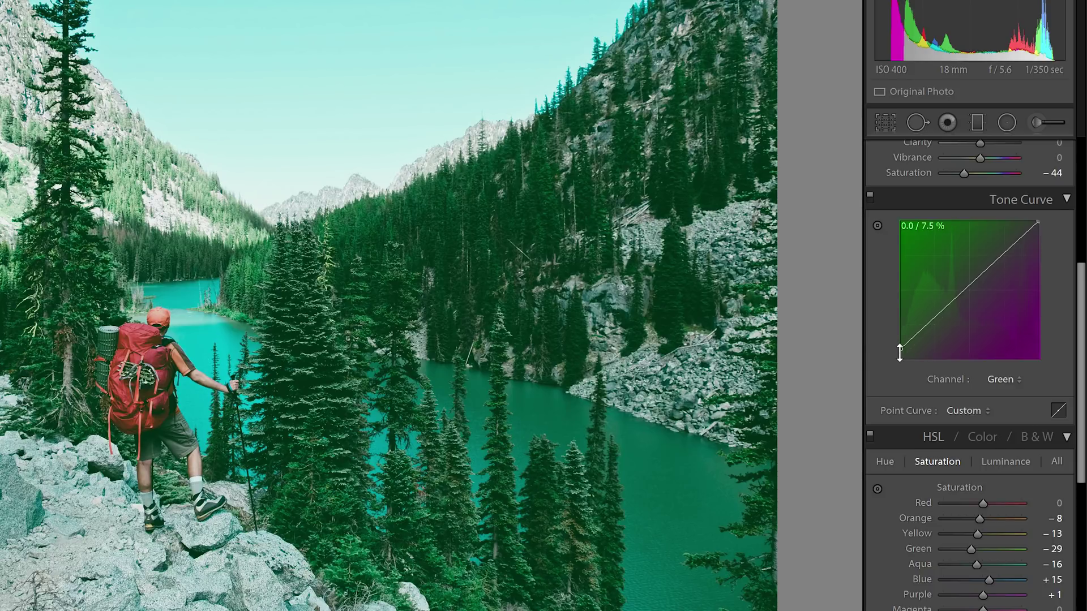
click(990, 378)
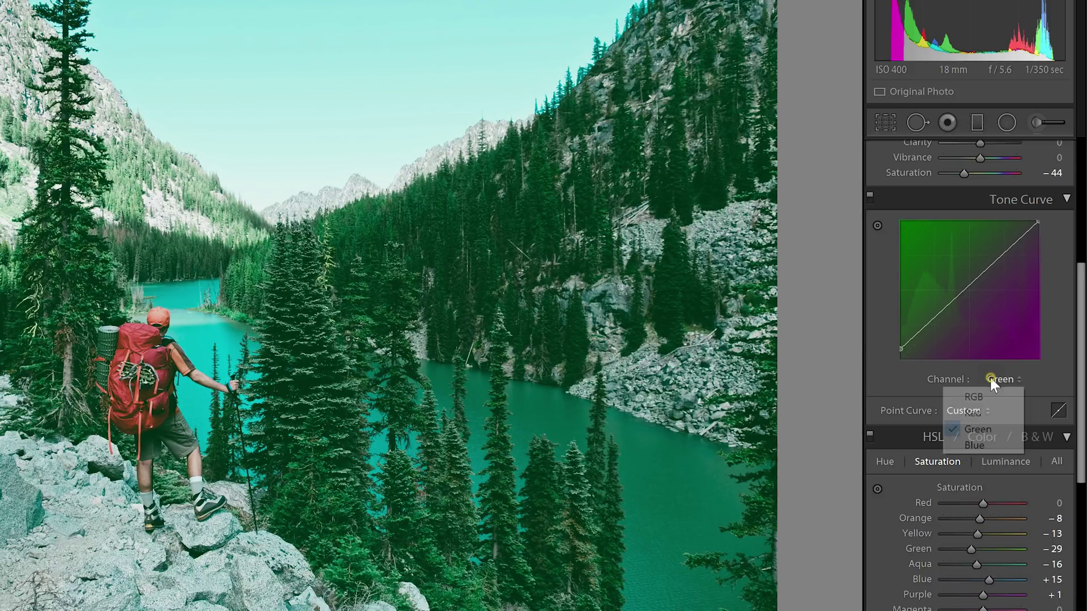
click(981, 445)
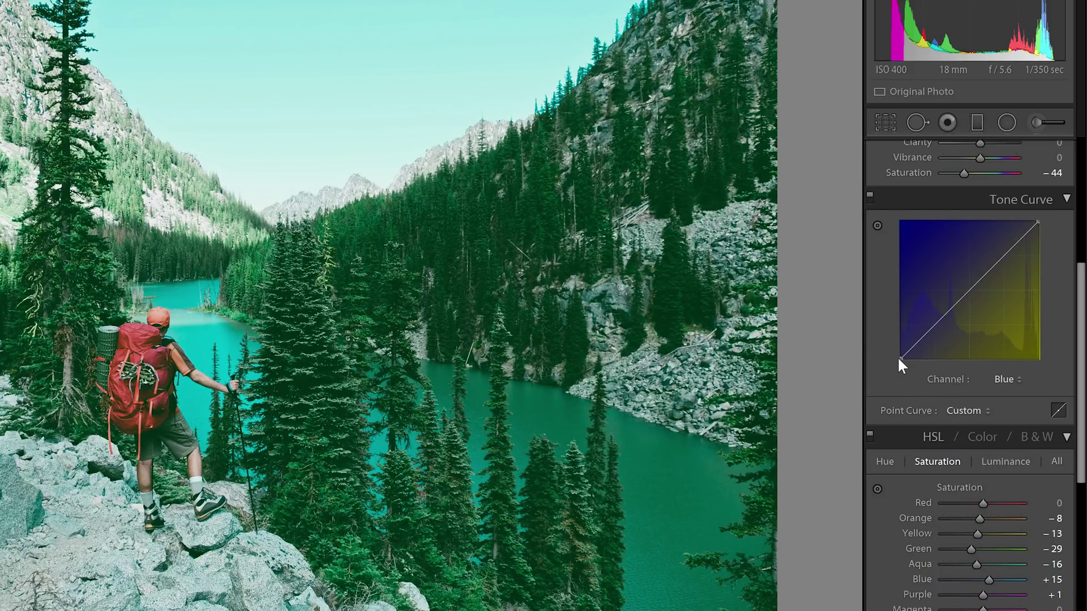
drag(898, 358, 898, 348)
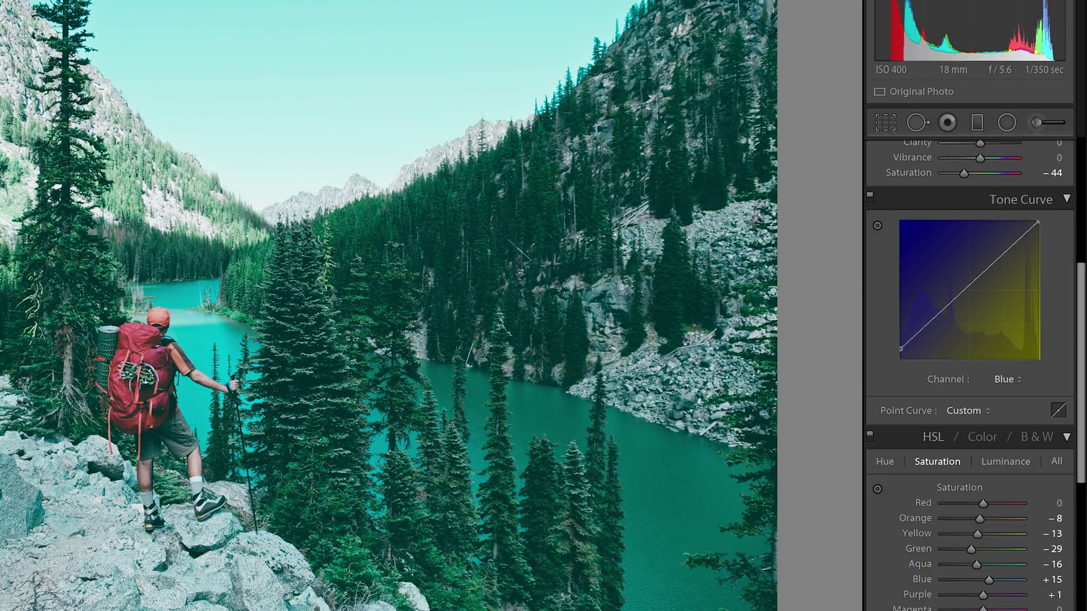
- On the next photo, shape the Blue tone curve into a gentle S with lower, middle and upper points
key(Right)
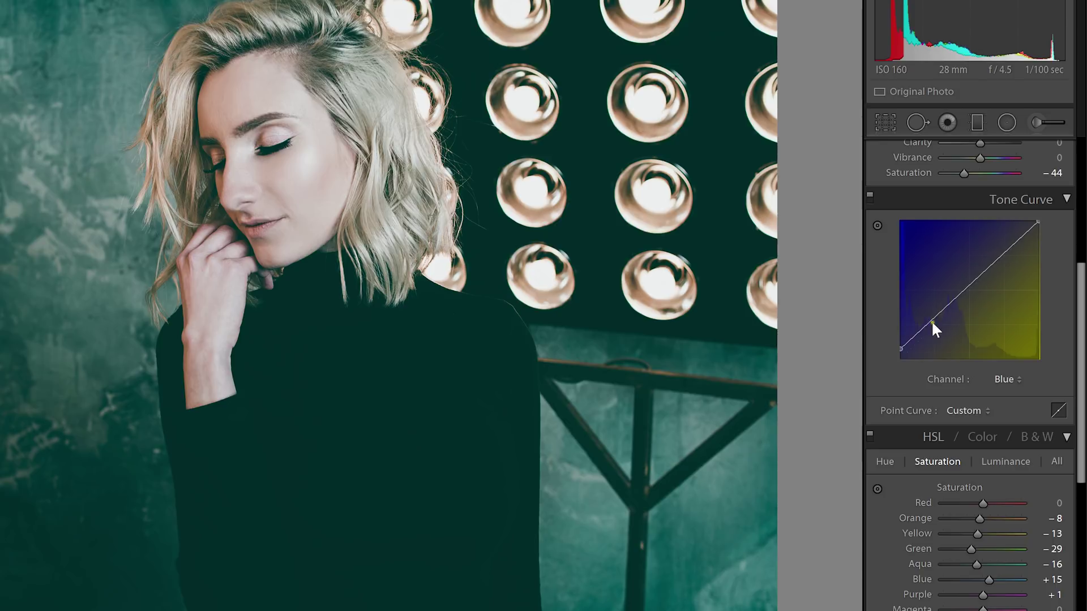
drag(932, 323, 933, 328)
drag(966, 292, 969, 289)
click(1003, 254)
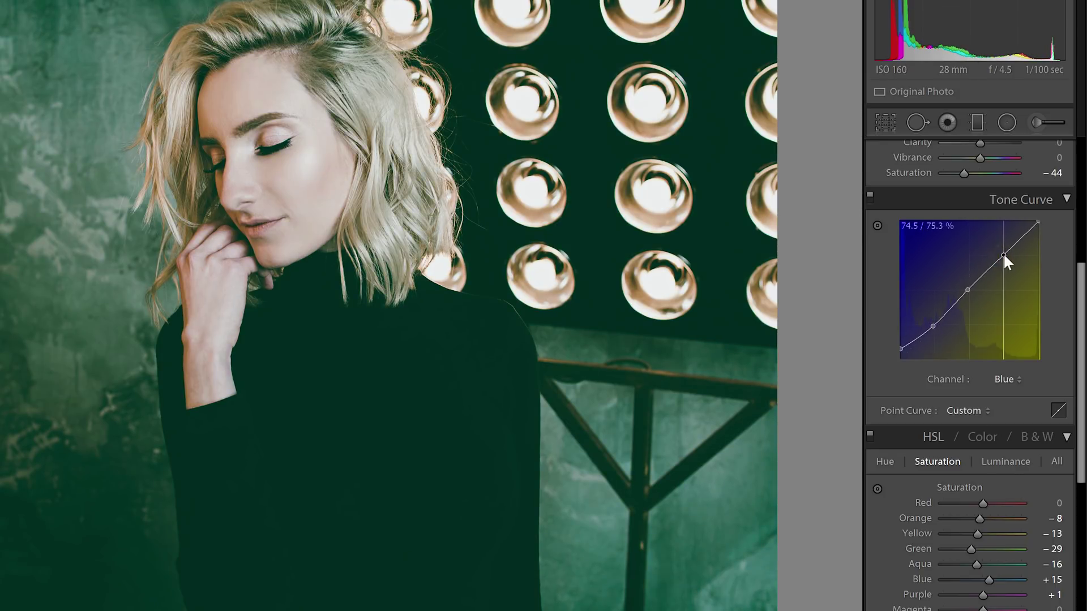
- Add a Green curve point, put it back on the diagonal, then return to the Blue channel
click(1006, 379)
click(985, 429)
drag(933, 318, 968, 291)
click(1003, 254)
click(1002, 379)
click(988, 413)
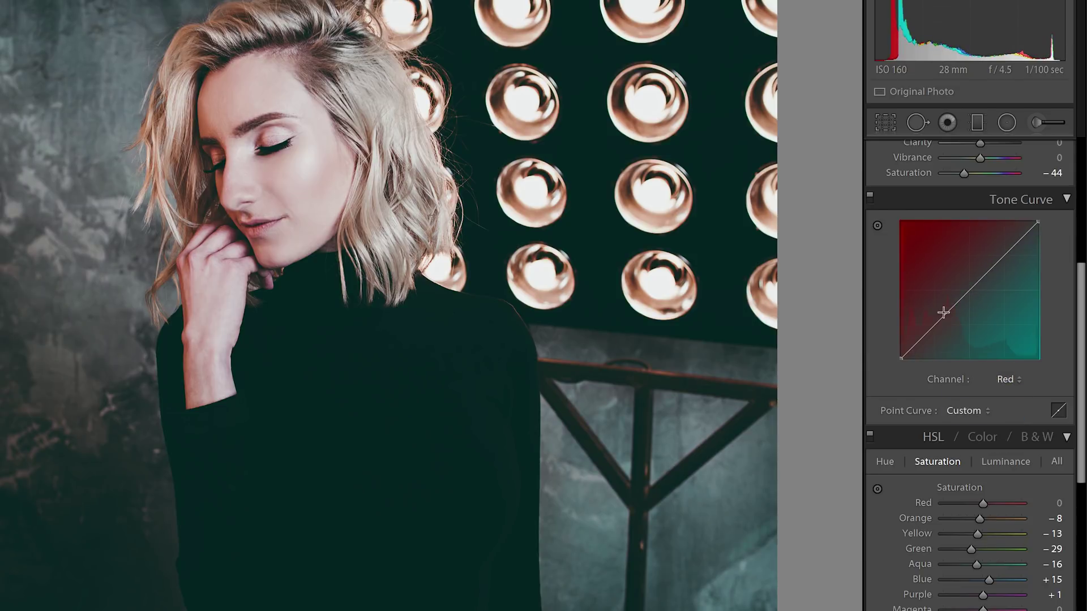
click(1002, 379)
click(974, 445)
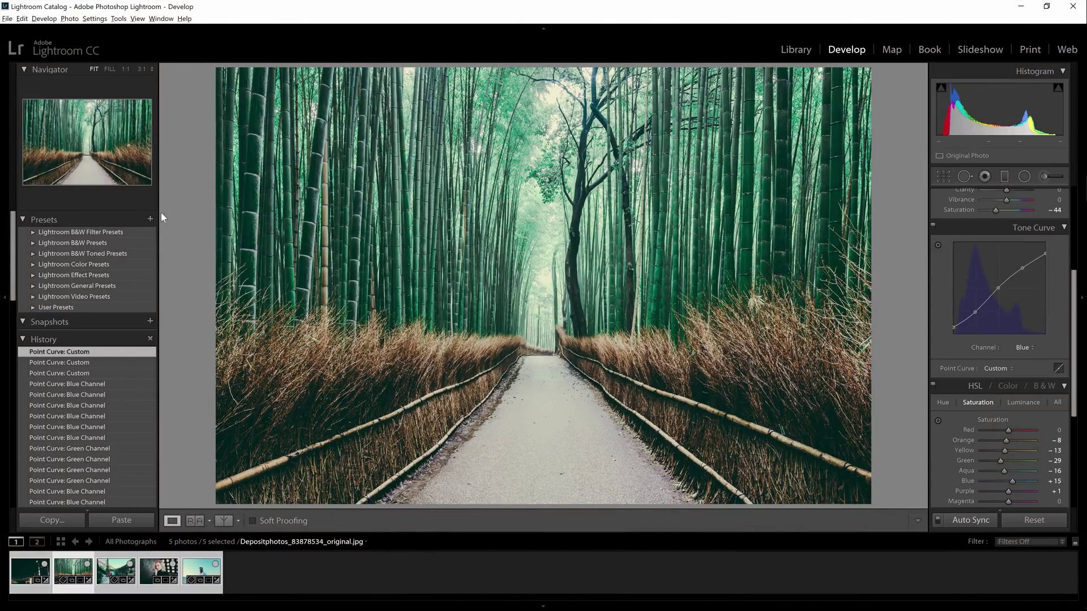
- Create a user preset named 'My Film Look' excluding Vibrance and Process Version
click(150, 219)
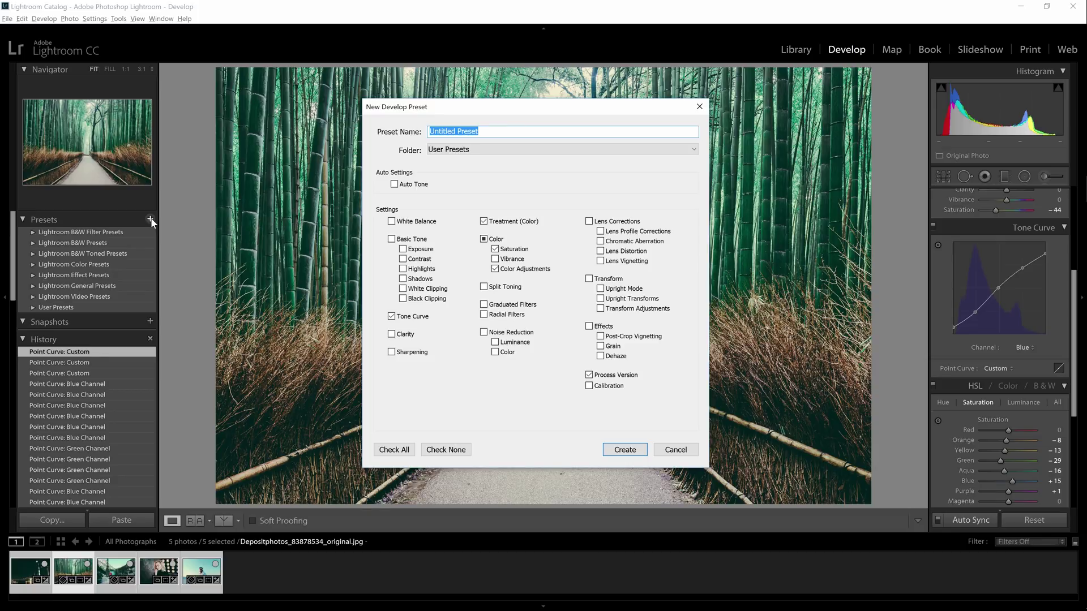
text(My Film Look)
click(515, 260)
click(506, 259)
click(627, 375)
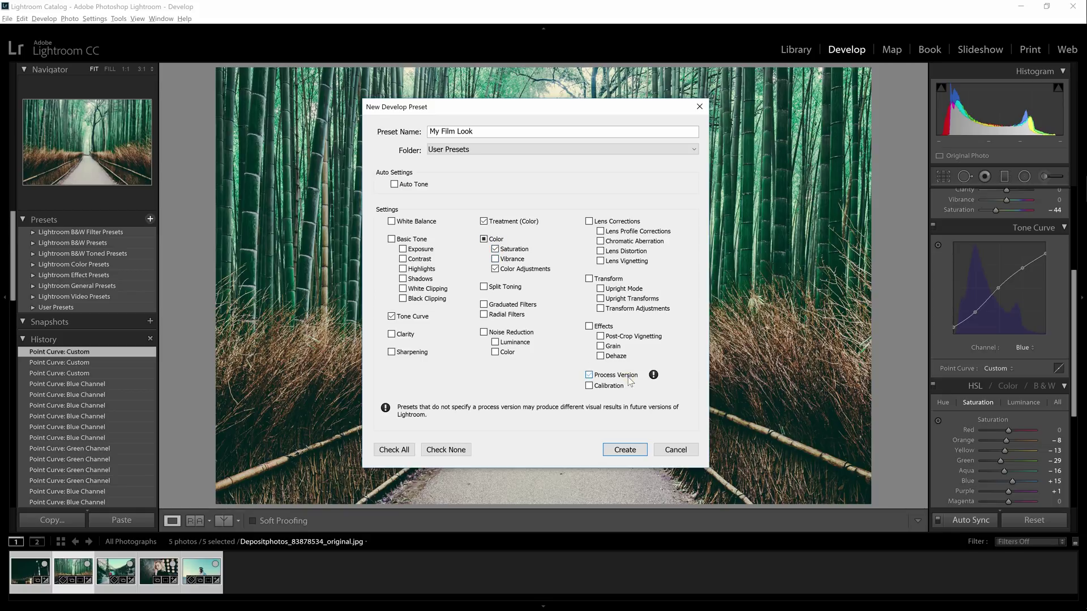
click(624, 450)
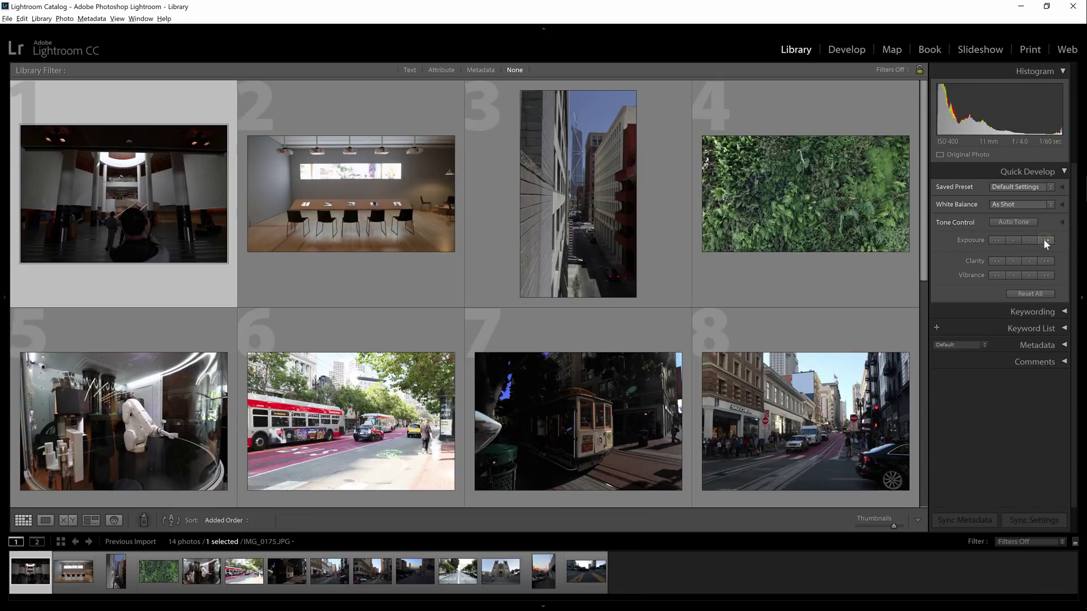
- Use Quick Develop Exposure buttons to brighten or darken six library photos in turn
click(1046, 240)
key(Right)
click(1029, 240)
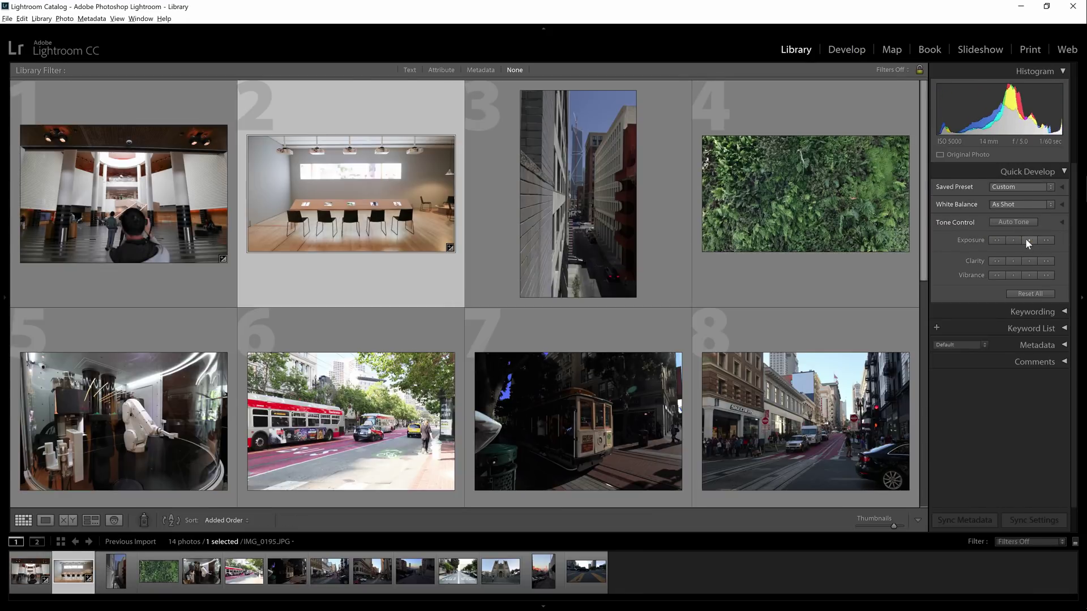
click(1045, 238)
key(Right)
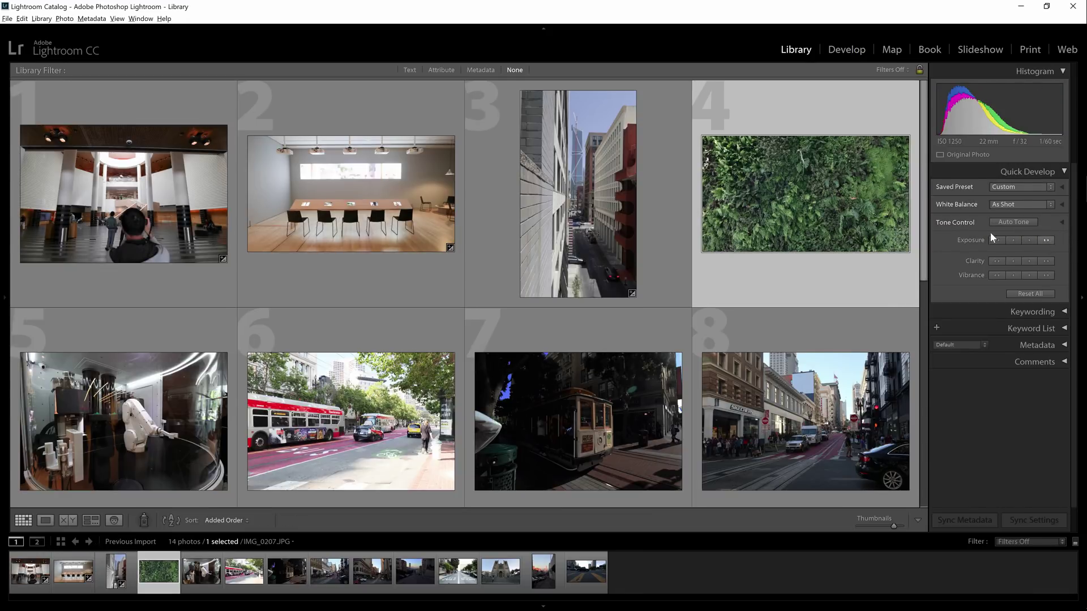
click(1012, 240)
key(Right)
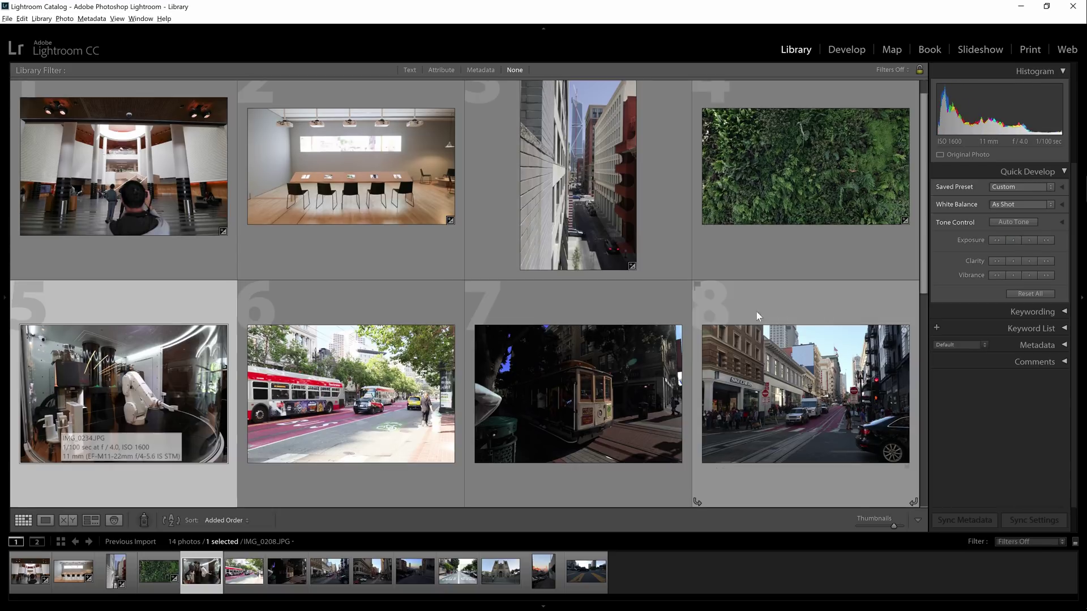
click(1033, 240)
key(Right)
click(995, 240)
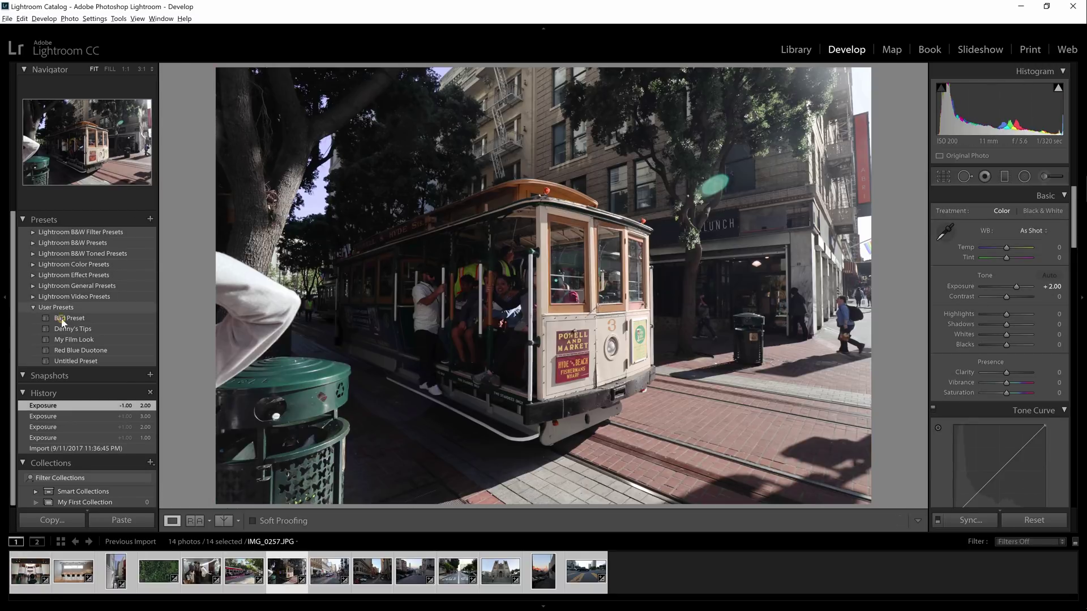
- Apply Bad Preset to the cable car, plant, robot and steep street photos, tweaking exposure
click(62, 319)
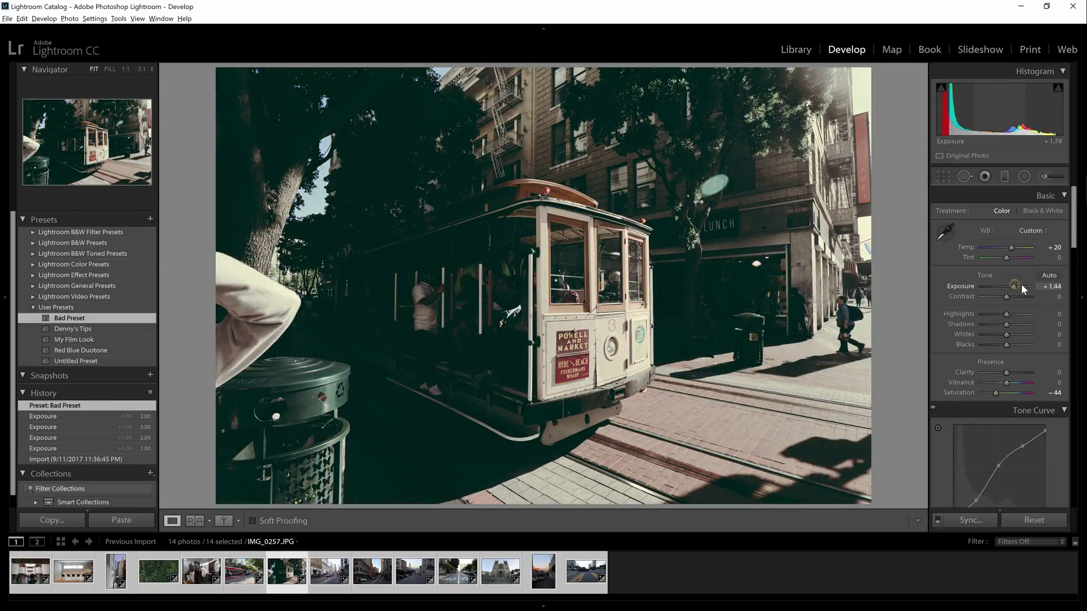
drag(1015, 286, 1019, 287)
click(156, 572)
click(69, 318)
double_click(1014, 289)
key(Right)
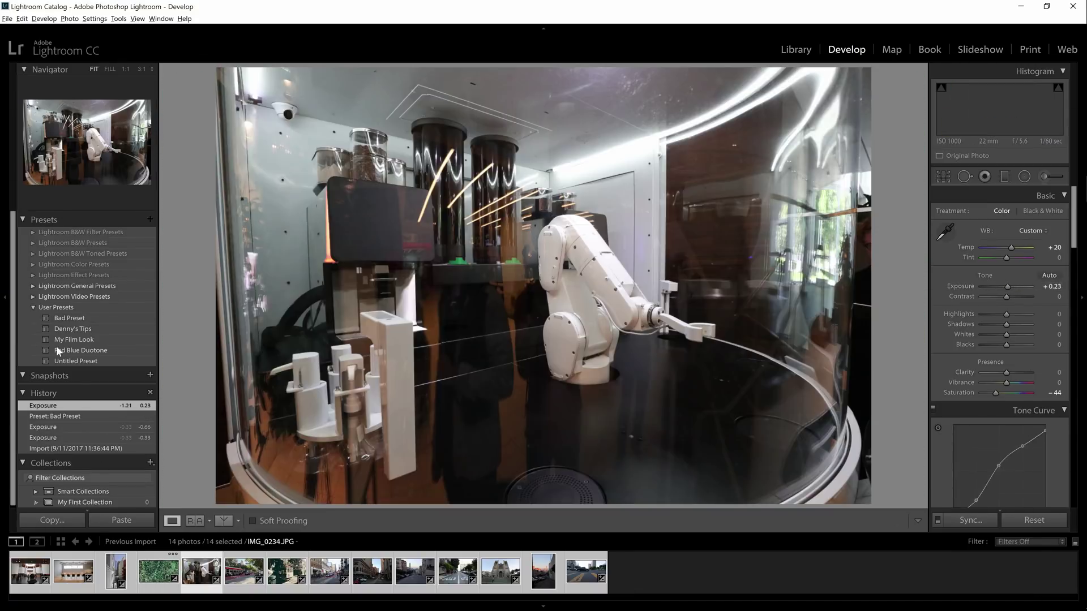
click(70, 318)
double_click(1014, 287)
click(415, 571)
click(69, 318)
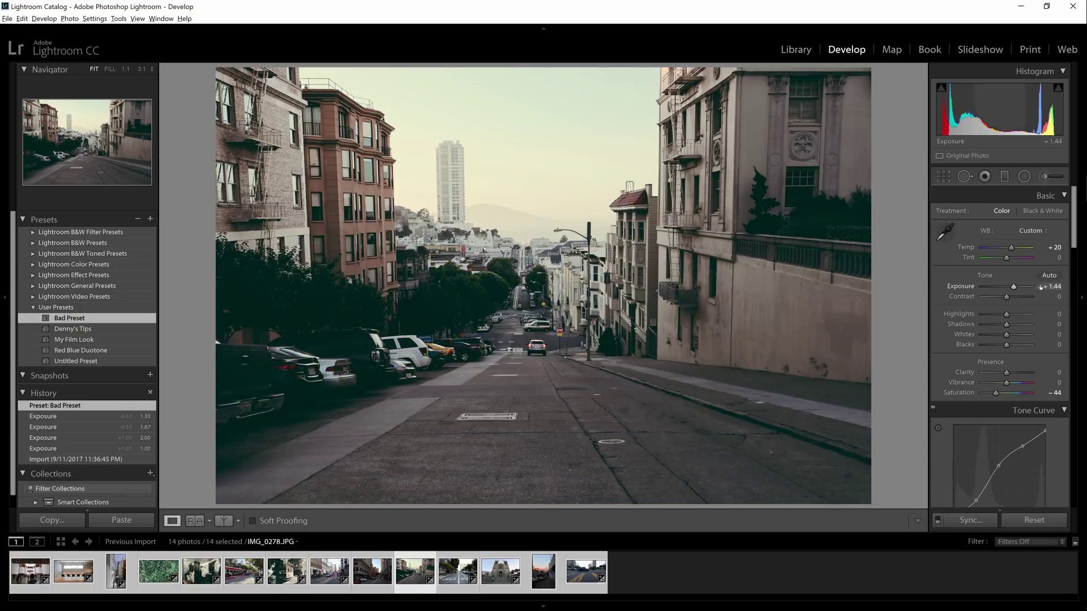
- On the next street photo, raise the lower RGB curve point and fine-tune the upper one
key(Left)
scroll(999, 380, down, 3)
drag(999, 381, 999, 375)
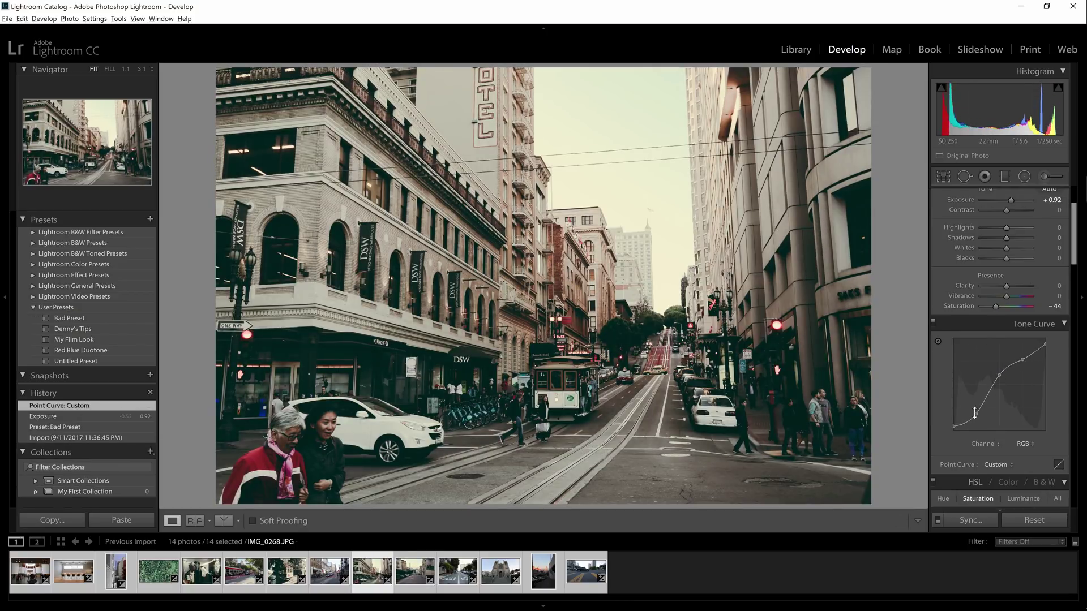
drag(975, 413, 975, 403)
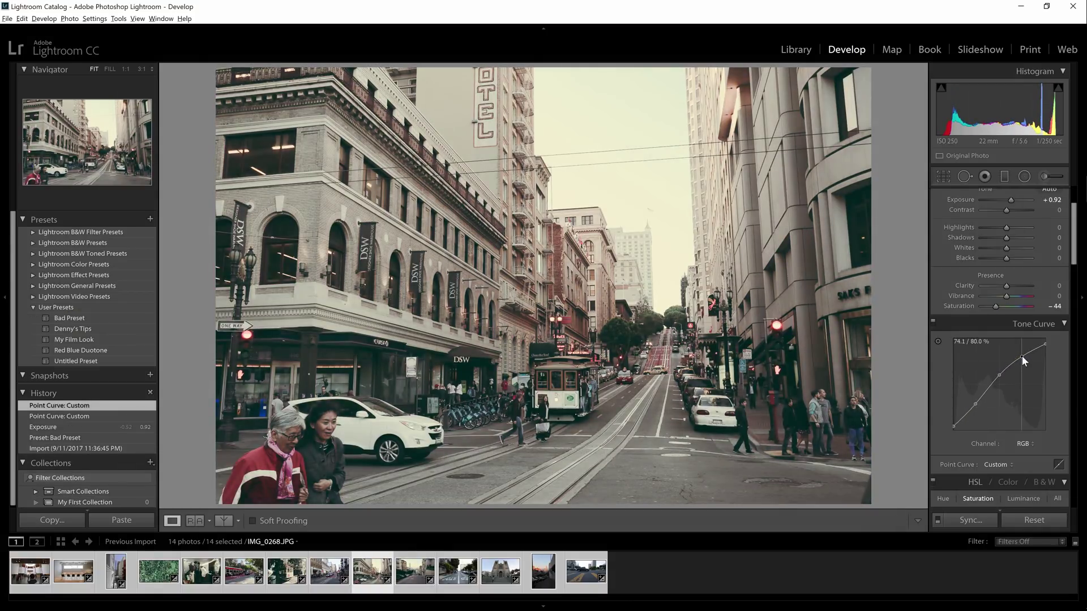
mouse_move(1021, 358)
mouse_down()
mouse_move(1022, 369)
mouse_move(1023, 360)
mouse_up()
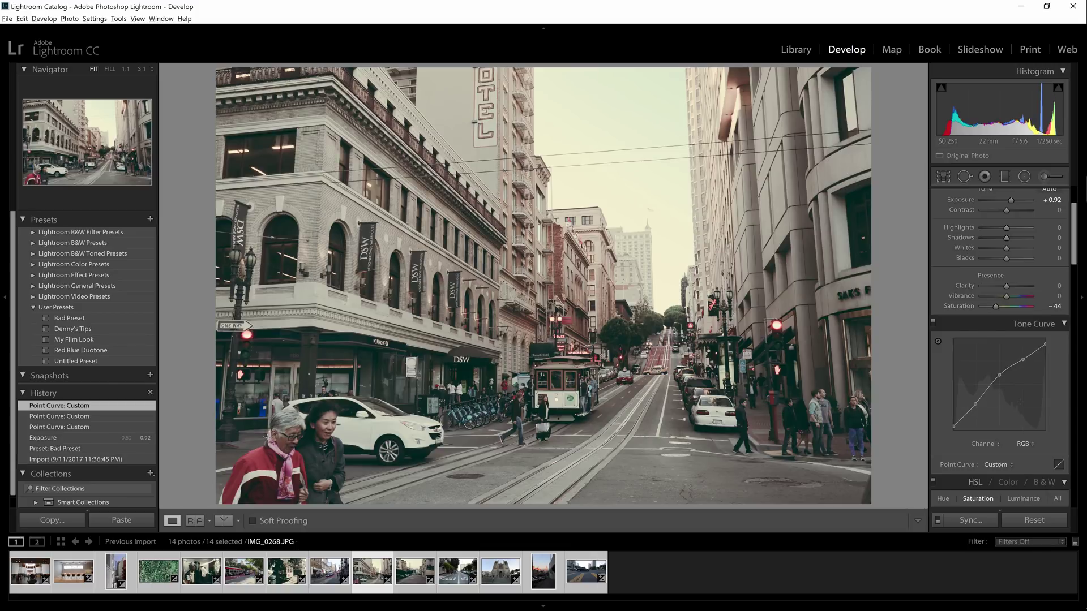
- Undo a Green curve edit, then add and lower a shadow point on the Blue curve
click(1025, 444)
click(1014, 475)
drag(976, 408, 1022, 369)
key(ctrl+z)
key(ctrl+z)
click(1020, 444)
click(1004, 487)
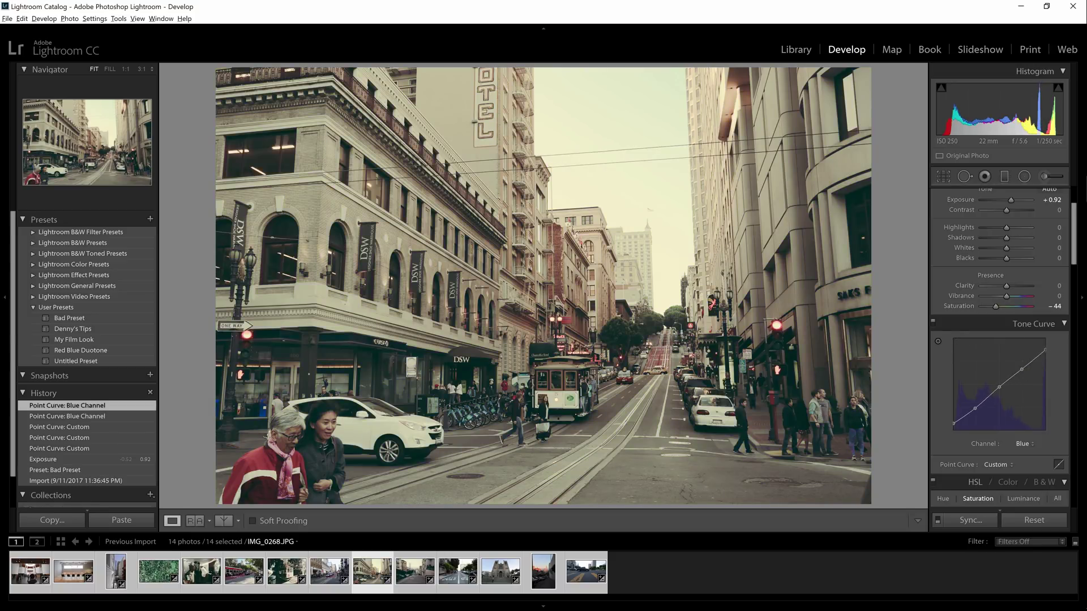
drag(976, 407, 1001, 397)
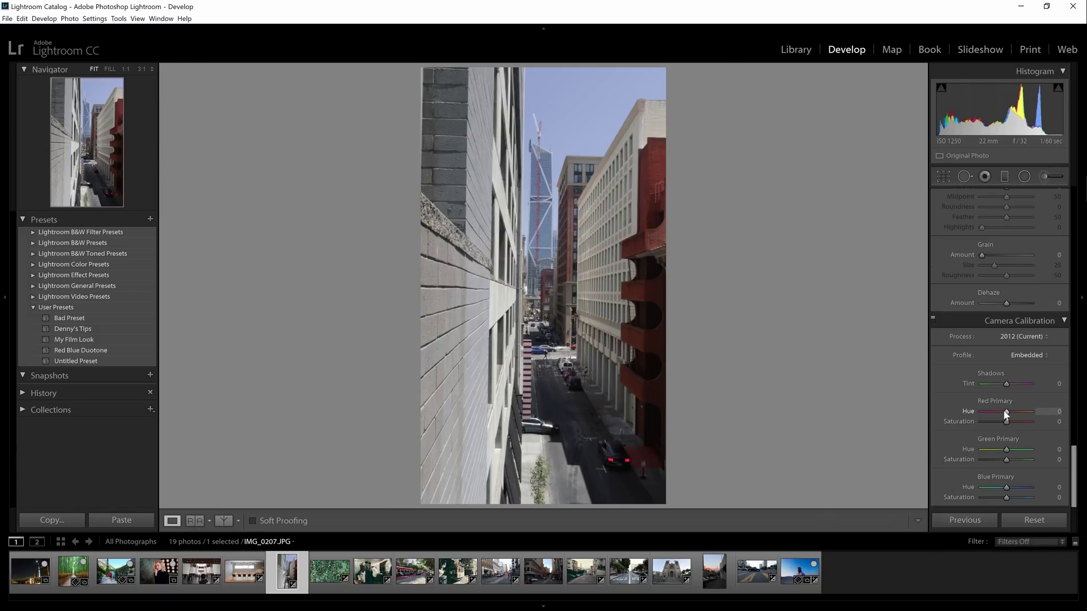
- Set Red Primary hue to +100, shift Blue Primary hue for a cyan sky, then disable Camera Calibration
drag(1006, 411, 1050, 412)
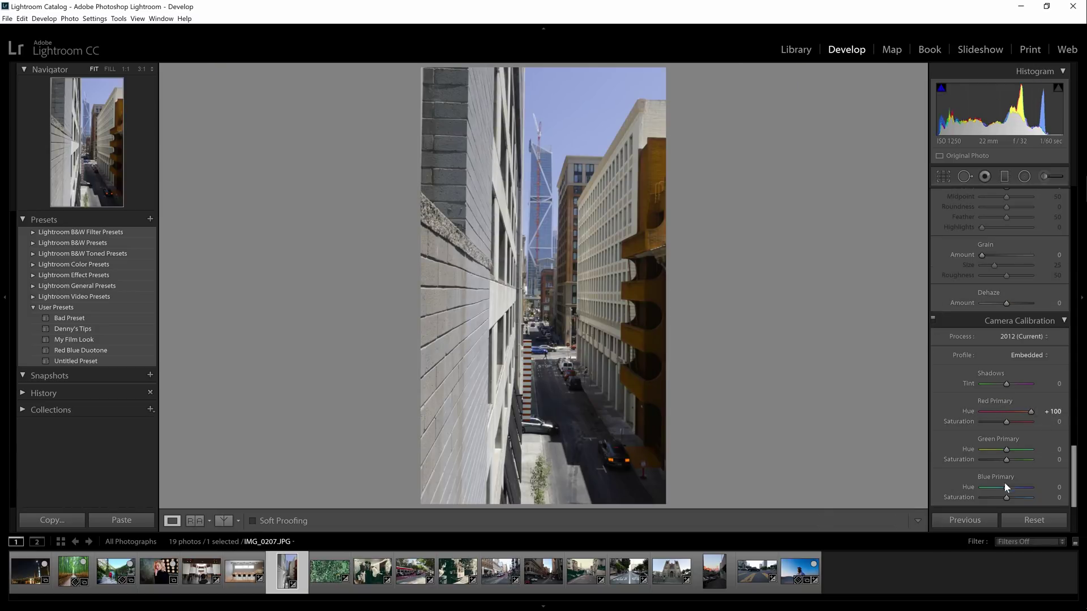
drag(1005, 487, 967, 491)
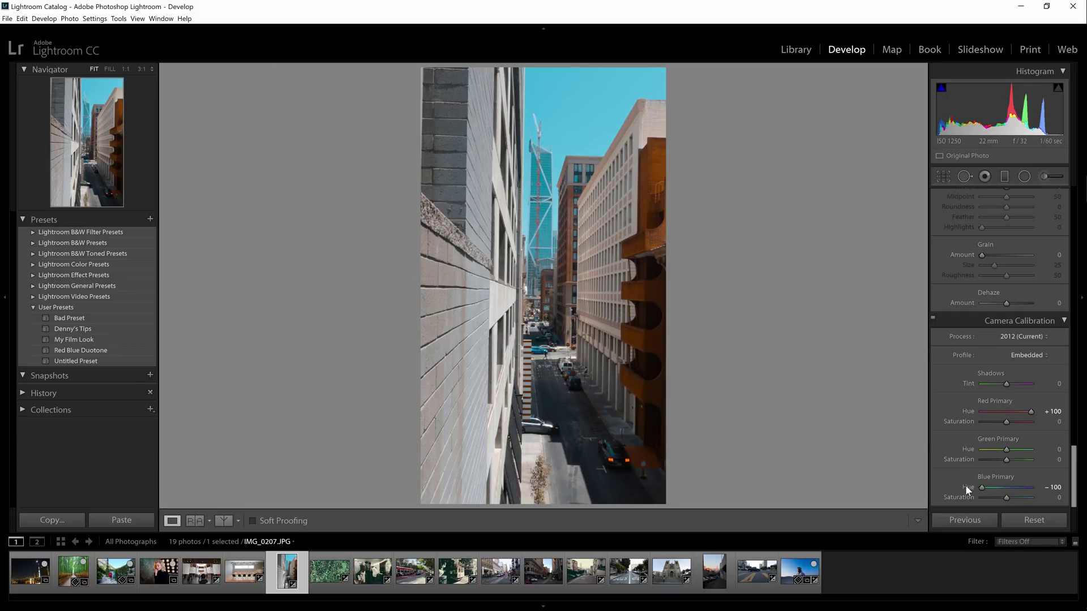
click(931, 321)
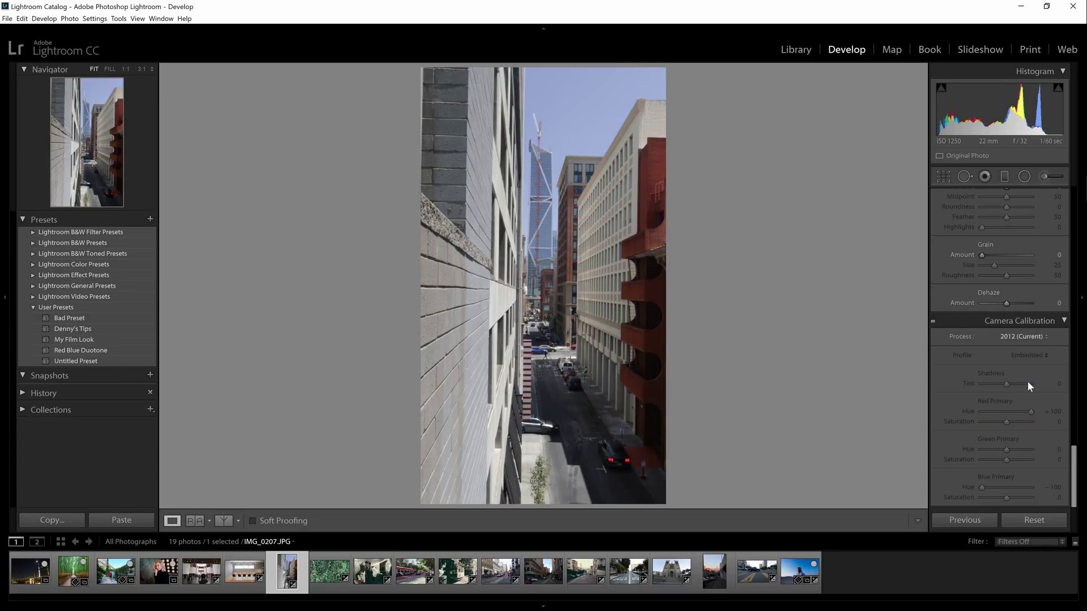
- Push the red, yellow and green HSL hues to extremes, then undo it
scroll(1027, 384, up, 5)
scroll(1011, 422, up, 8)
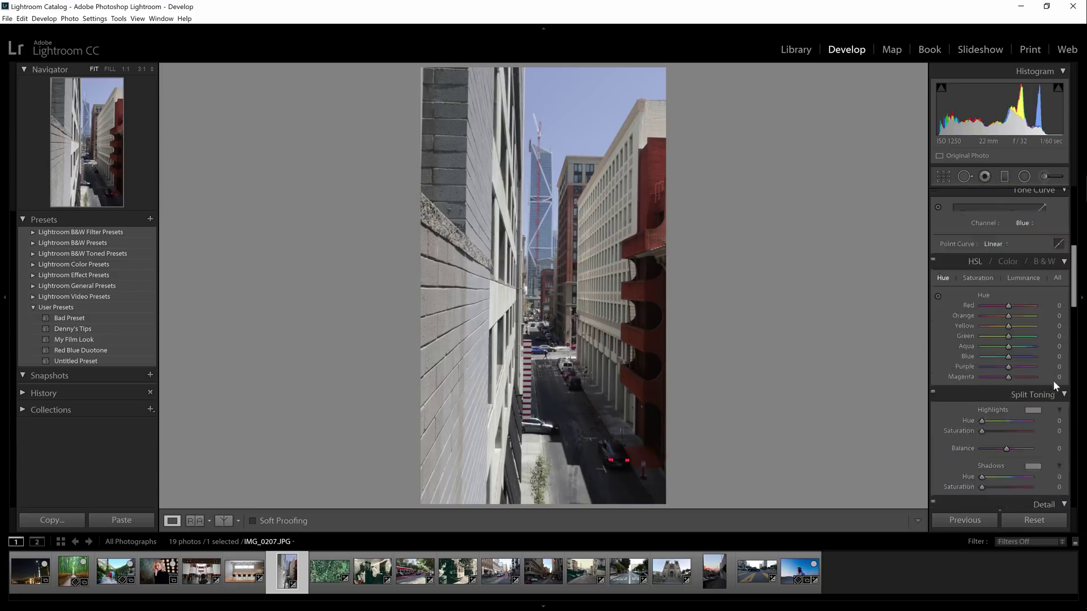
drag(1010, 393, 1039, 463)
key(ctrl+z)
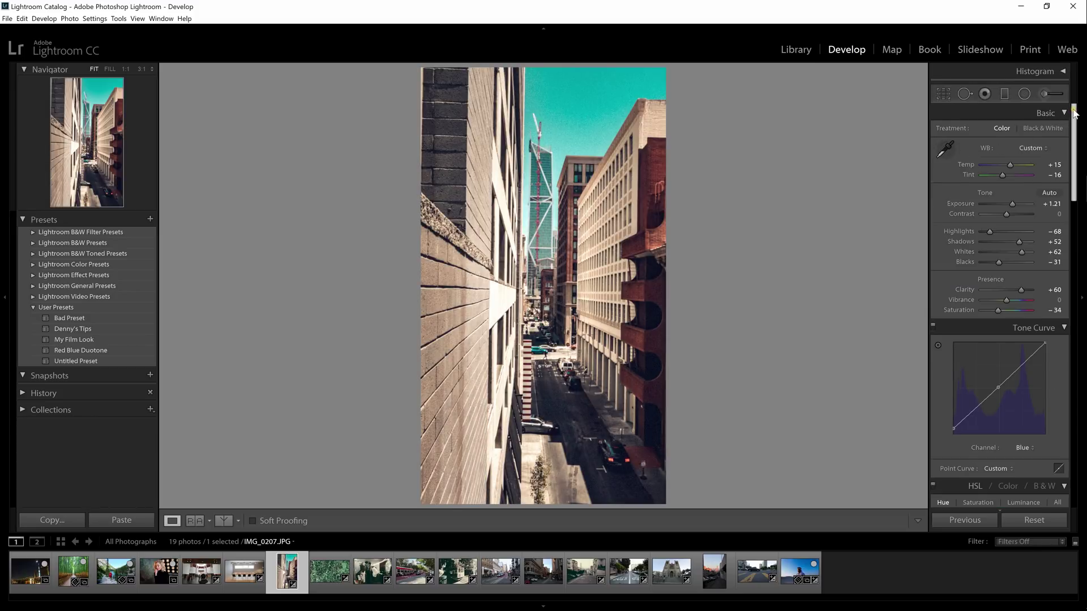
- Scroll the Develop panel down to Effects and Camera Calibration to review grain, vignette and dehaze
drag(1074, 112, 1074, 431)
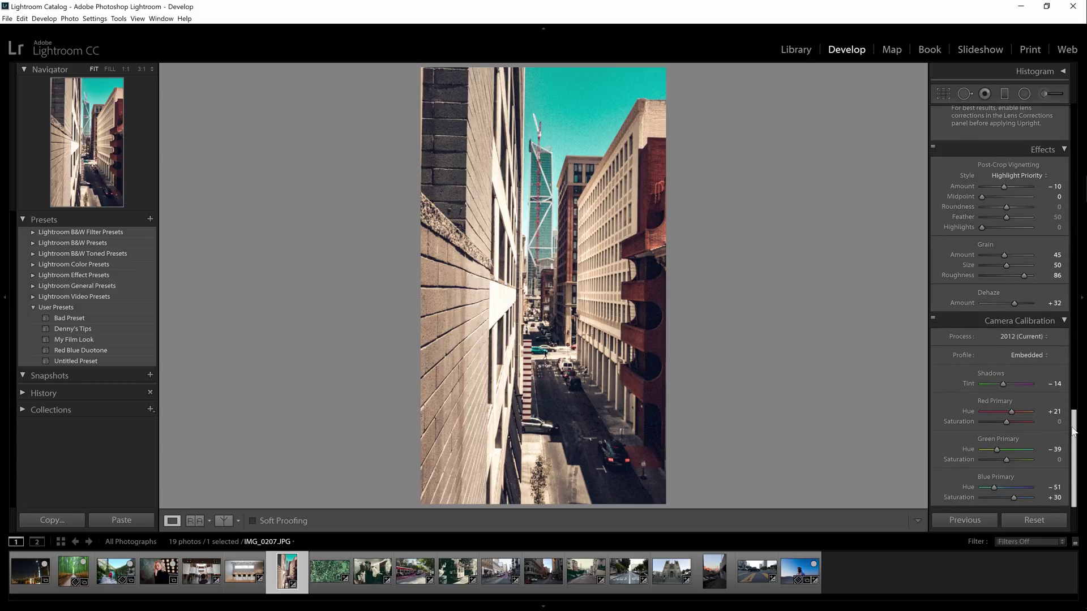